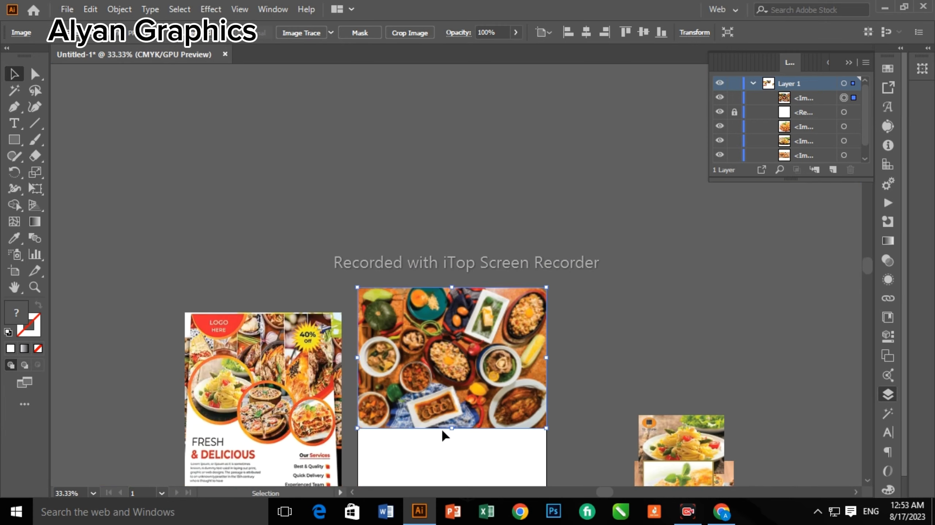
Draw three red-stroked circles below the header photo.
left_click(474, 382)
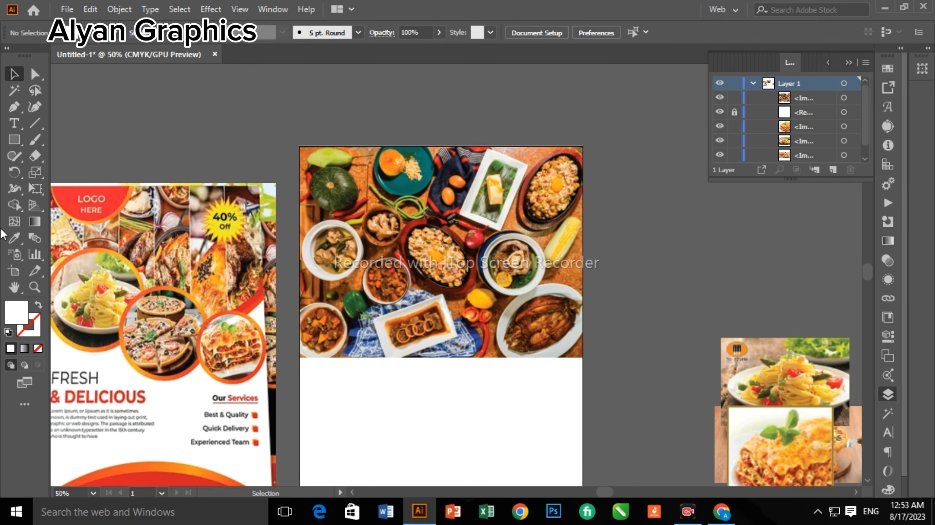
left_click_drag(390, 312, 461, 382)
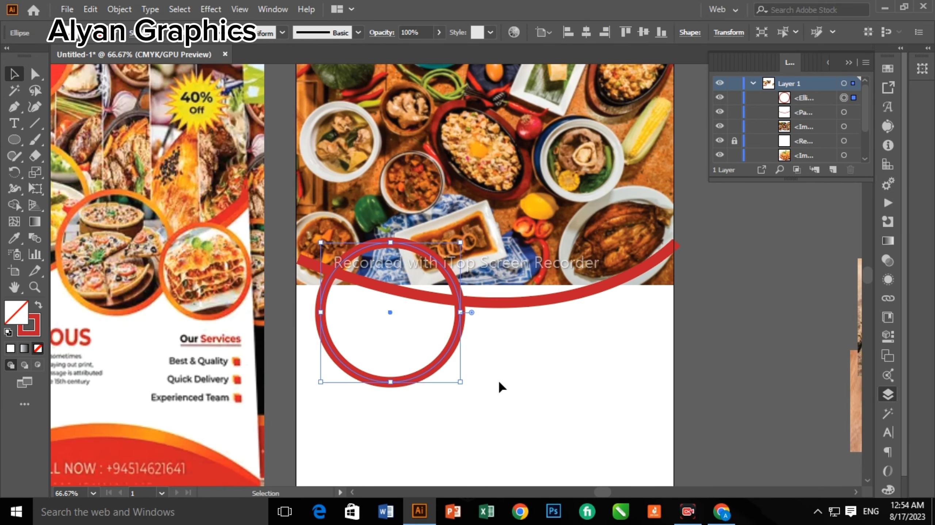
mouse_move(543, 371)
left_mouse_down()
mouse_move(522, 397)
mouse_move(615, 444)
mouse_move(602, 441)
left_mouse_up()
left_click_drag(457, 275, 517, 333)
Bring the pasta photo onto the artboard.
scroll(659, 428, "down", 5)
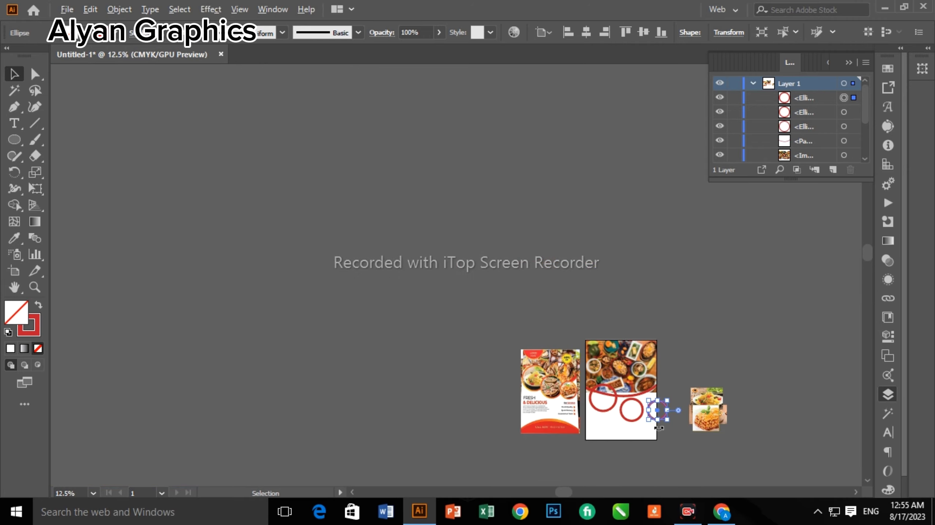
scroll(659, 428, "up", 4)
scroll(632, 437, "up", 1)
left_click_drag(694, 397, 593, 414)
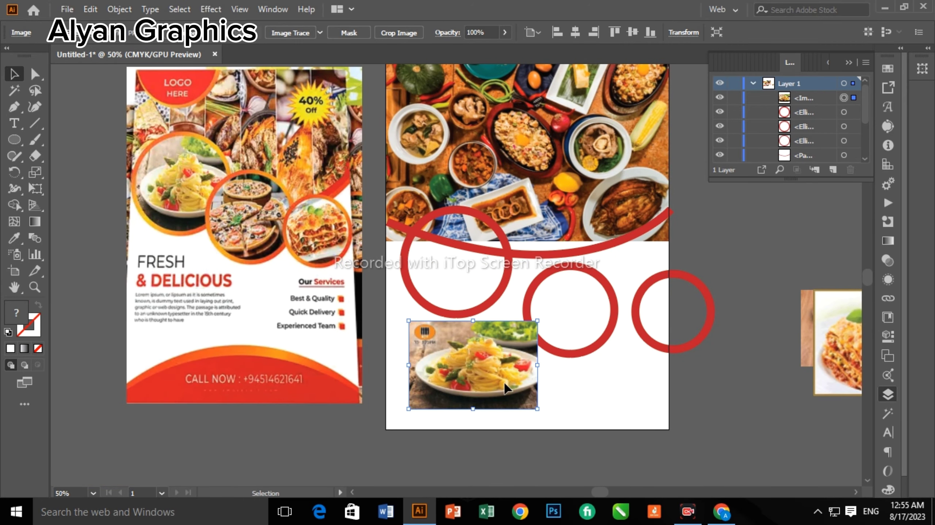
Place a red ring in front of the pasta photo and resize the photo to fit it.
left_click_drag(537, 365, 574, 411)
left_click(608, 350)
key("ctrl+shift+bracketright")
left_click(569, 401)
left_click_drag(614, 442, 489, 391)
Clip the pasta photo into the ring with a thin dark-red outline.
right_click(491, 358)
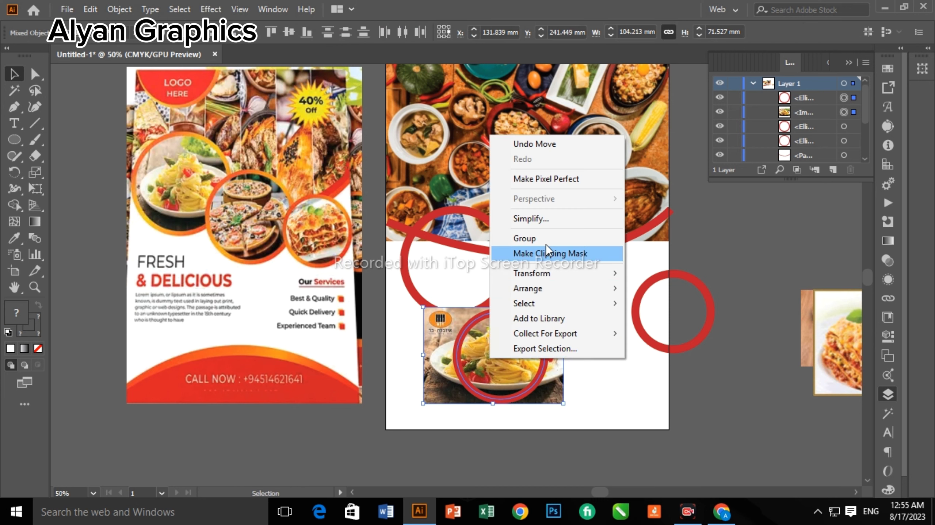
left_click(547, 253)
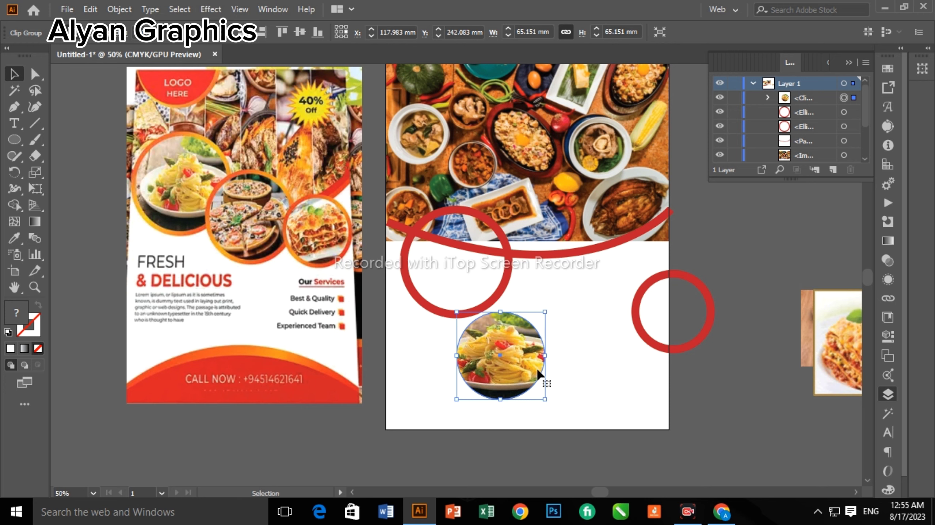
left_click(10, 348)
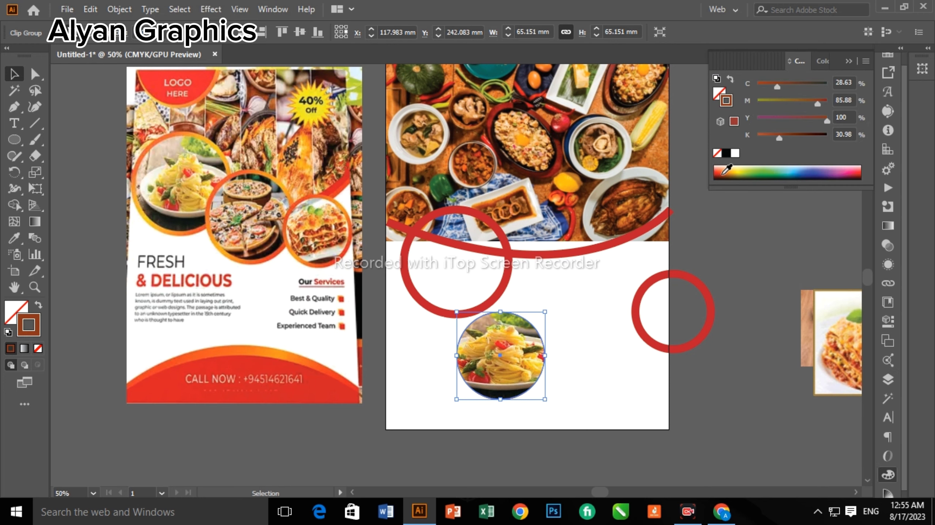
scroll(403, 325, "up", 2)
scroll(742, 201, "down", 2)
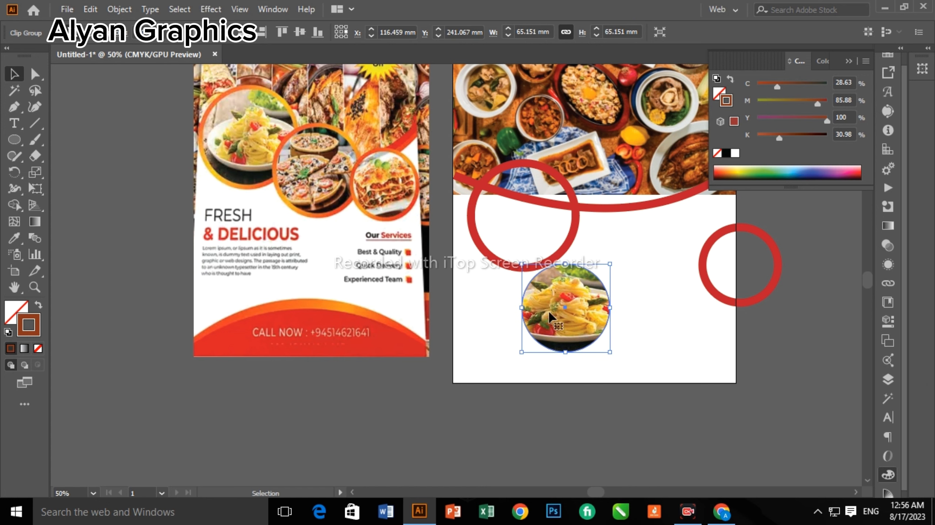
left_click_drag(568, 309, 566, 307)
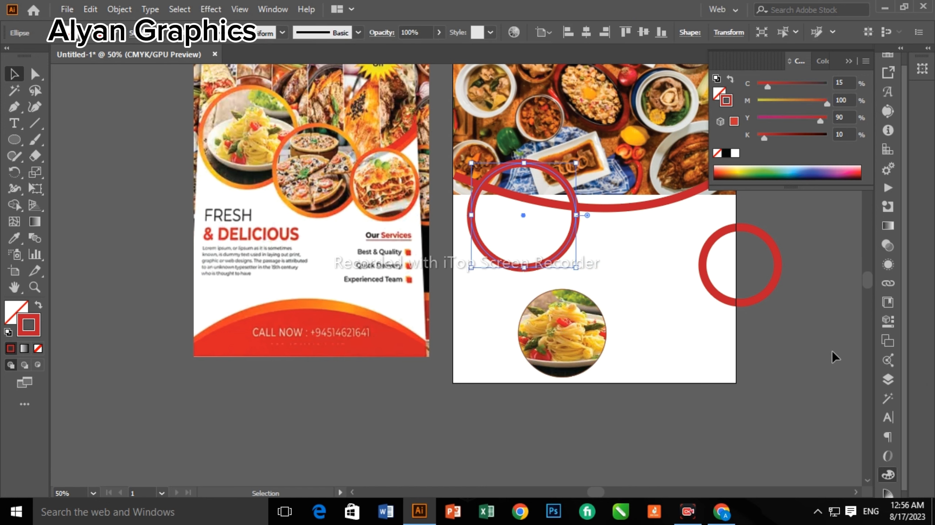
Centre-align the lasagna photo with a red ring and move both lower left.
left_click_drag(574, 235, 742, 376)
scroll(766, 356, "down", 1)
scroll(764, 356, "down", 2)
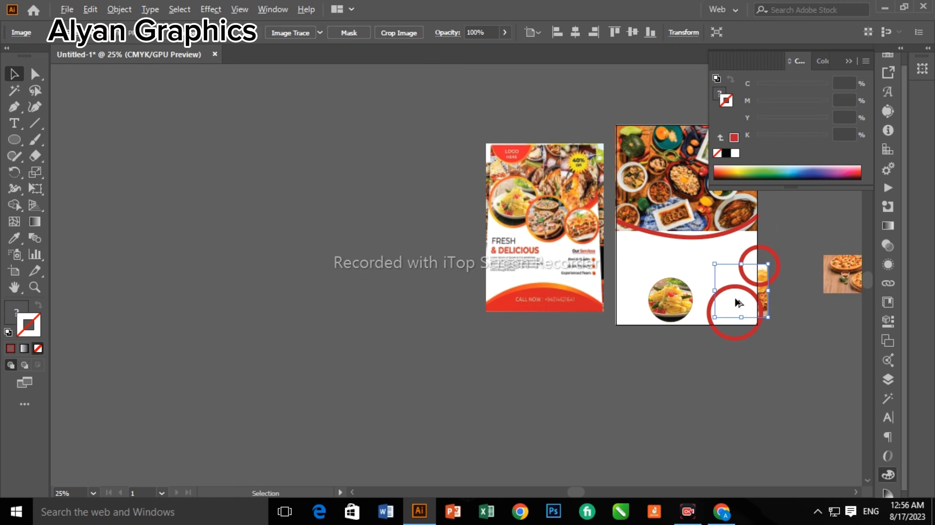
scroll(734, 307, "up", 3)
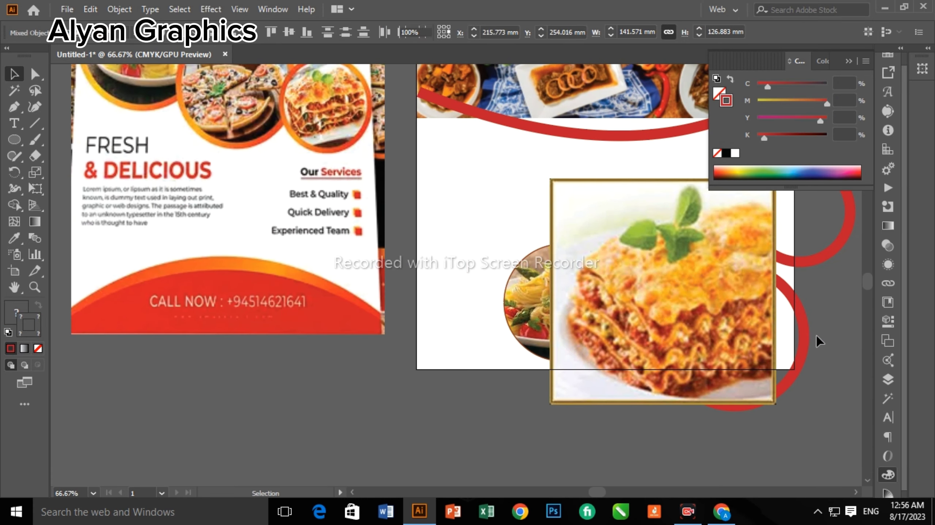
left_click(307, 33)
left_click(289, 32)
left_click_drag(631, 176, 258, 453)
Clip the lasagna photo into the ring and place it beside the pasta circle.
scroll(449, 403, "down", 2)
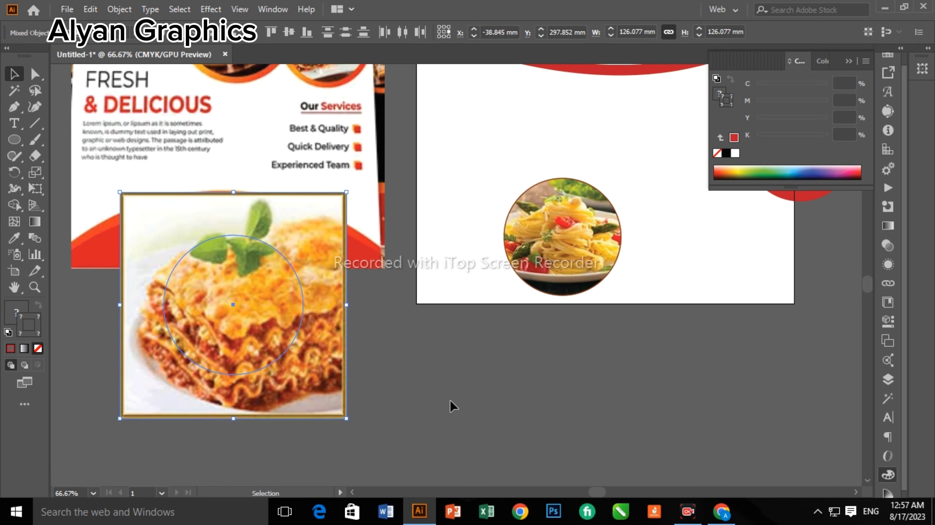
left_click(330, 411)
key("ctrl+shift+bracketleft")
right_click(225, 378)
left_click(272, 215)
left_click_drag(235, 316, 500, 265)
Bring the last red ring and the pizza photo onto the artboard, pizza under the ring.
left_click(731, 291)
scroll(731, 292, "down", 2, "alt")
left_click_drag(776, 225, 756, 261)
left_click_drag(851, 236, 701, 280)
scroll(693, 291, "up", 4)
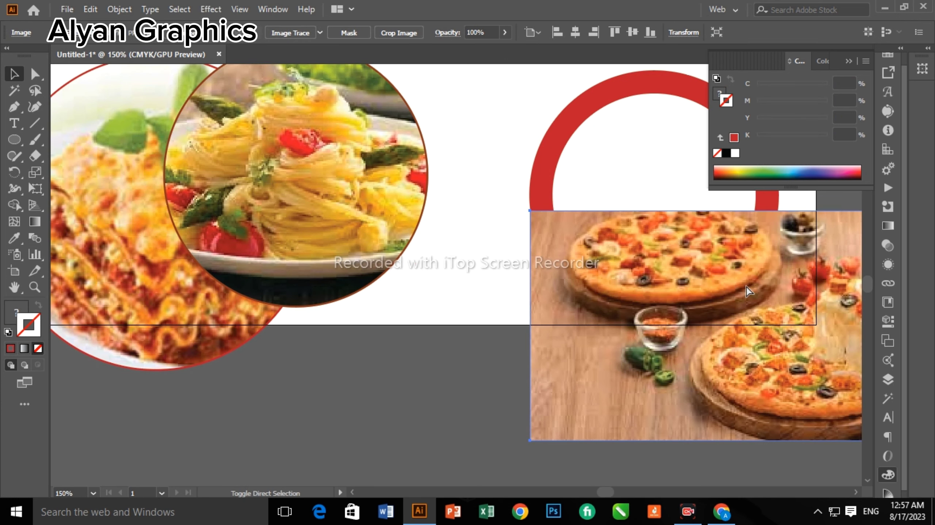
left_click_drag(814, 396, 766, 407)
left_click(615, 137)
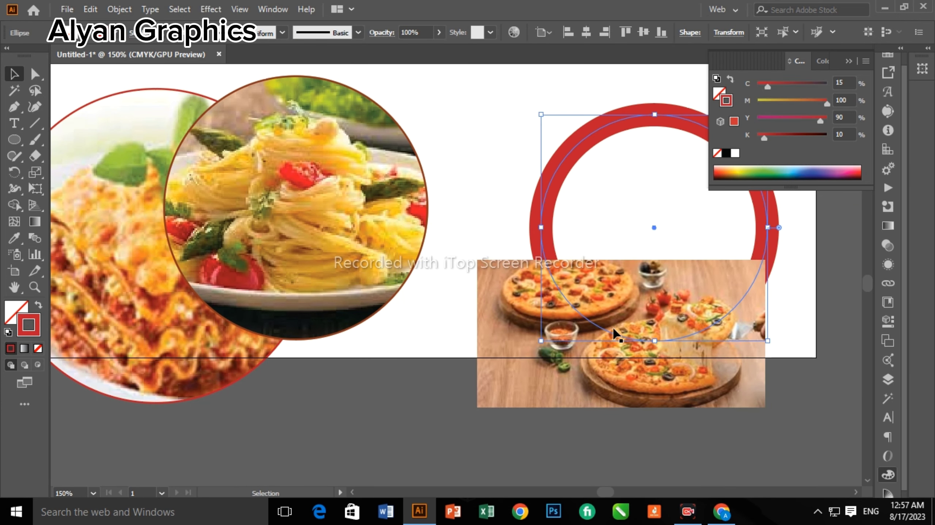
left_click_drag(622, 393, 639, 240)
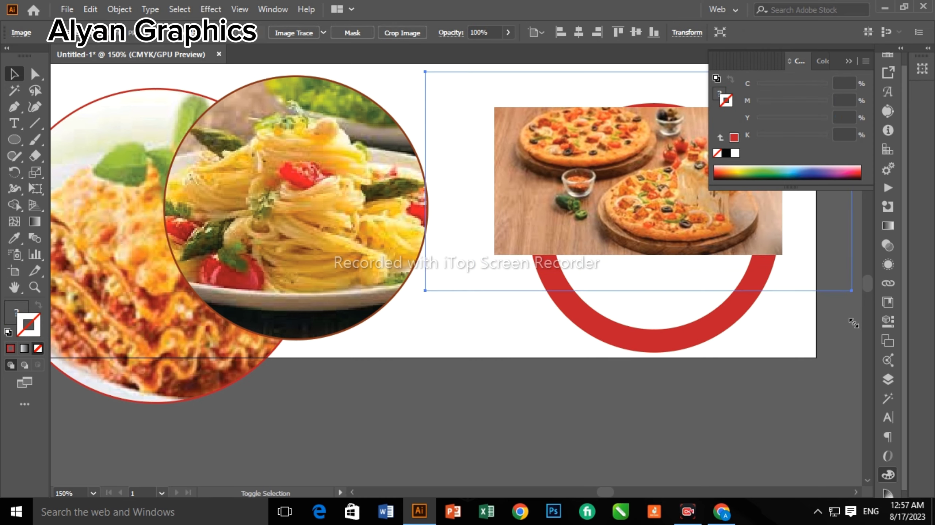
key("ctrl+z")
key("ctrl+z")
key("ctrl+z")
Bring the ring in front of the pizza and clip the pizza into a circle.
left_click_drag(649, 180, 554, 383)
scroll(550, 364, "down", 2)
key("ctrl+shift+bracketright")
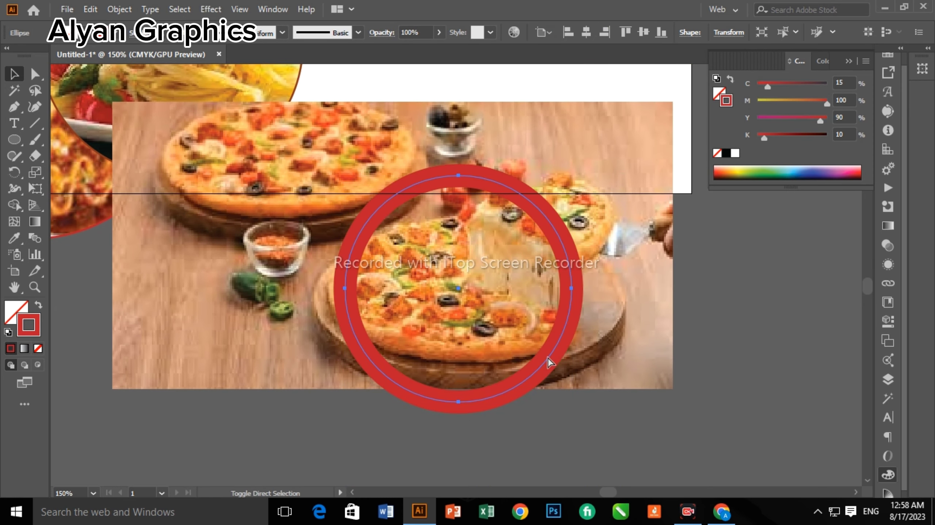
left_click(353, 385)
left_click_drag(393, 101, 386, 170, "shift")
left_click(383, 391, "shift")
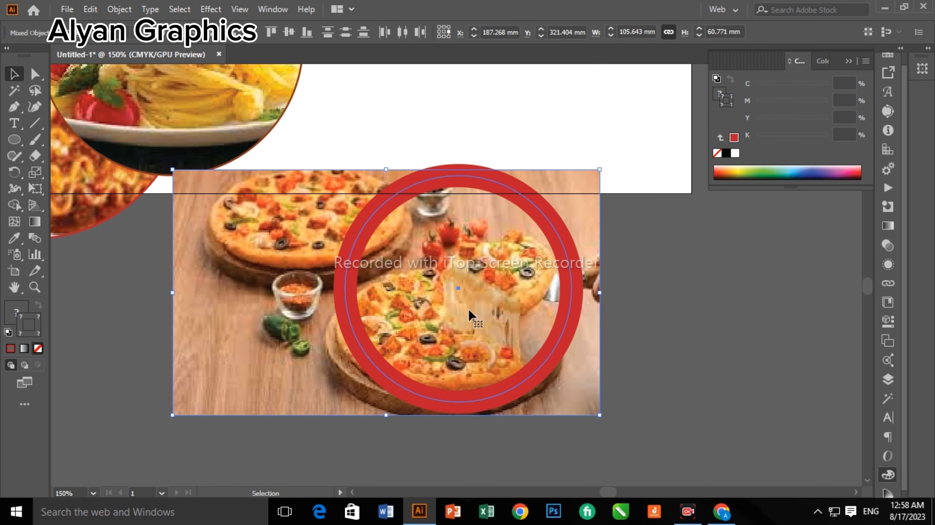
right_click(469, 263)
key("Escape")
key("ctrl+7")
left_click_drag(566, 328, 555, 200)
Zoom out and select all three food circles together.
key("ctrl+minus")
key("ctrl+minus")
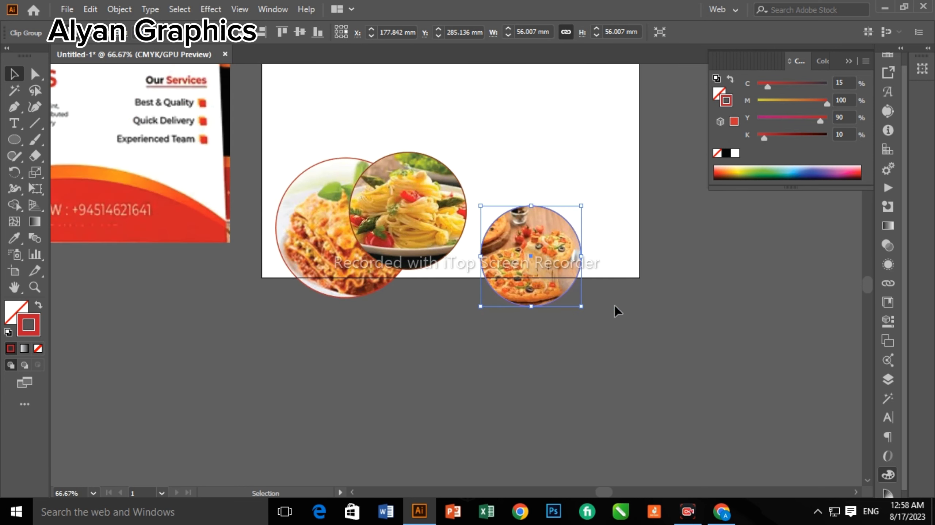
left_click(315, 194, "shift")
left_click(530, 32)
Set the three food circles' X position to 185 mm.
type("185")
key("Return")
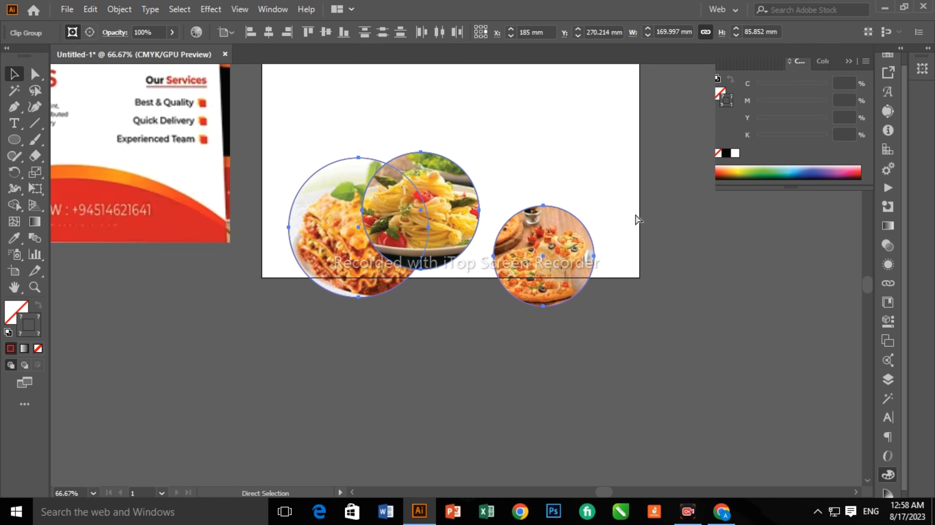
key("ctrl+t")
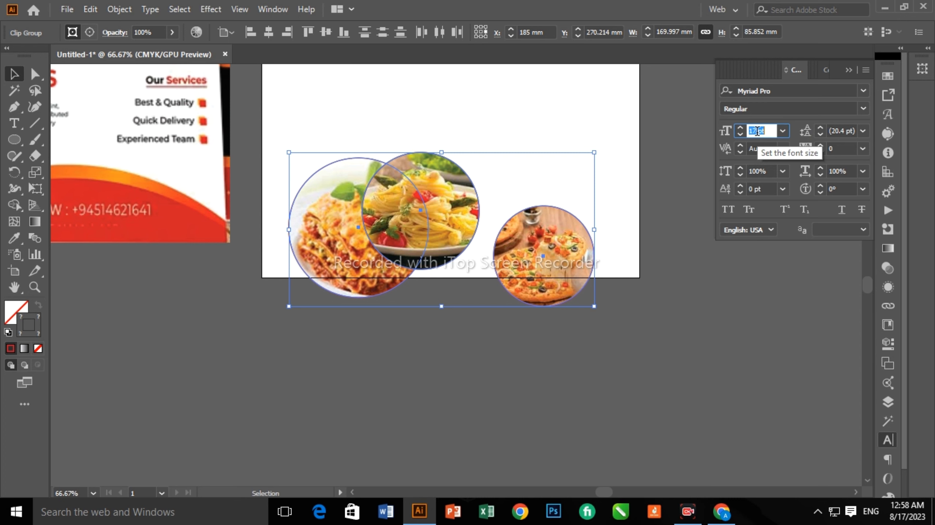
left_click(709, 142)
key("ctrl+minus")
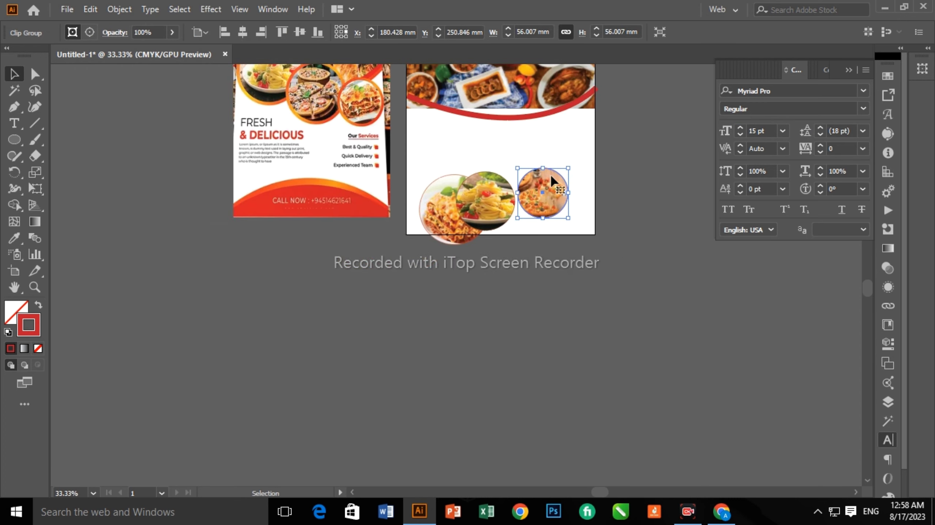
Arrange the pizza, lasagna and pasta circles side by side on the header's bottom edge.
left_click_drag(543, 258, 558, 185)
left_click_drag(447, 194, 443, 193)
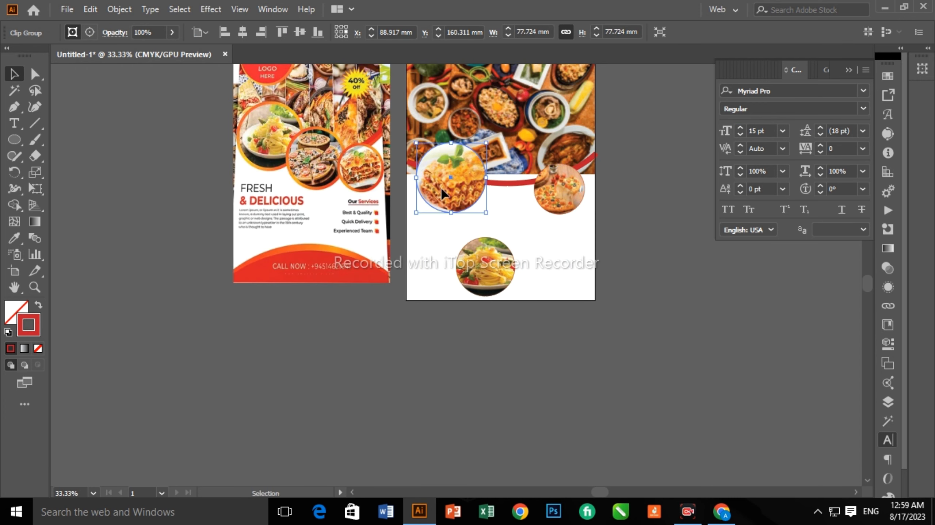
left_click_drag(528, 205, 535, 206)
scroll(535, 206, "up", 2)
left_click(540, 206)
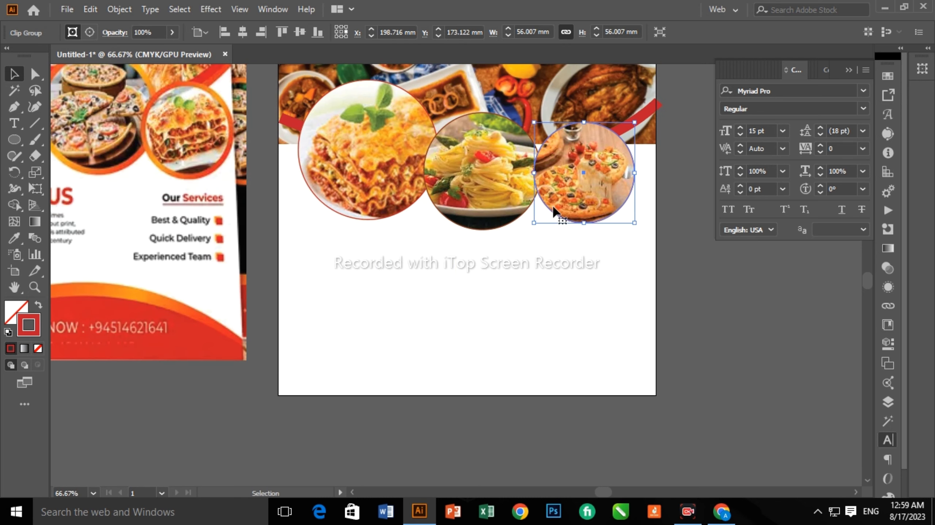
left_click(625, 186)
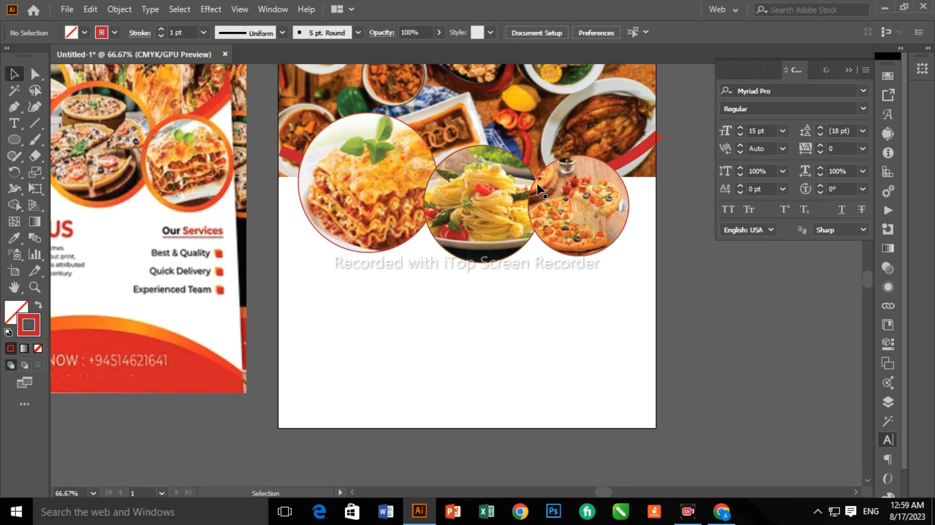
scroll(622, 168, "up", 1)
left_click(640, 160)
key("backslash")
left_click(599, 372)
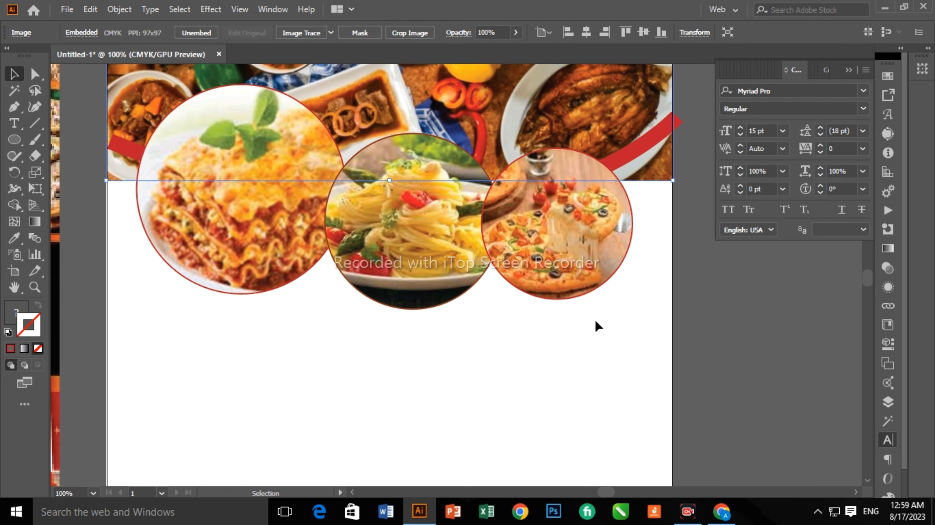
scroll(394, 262, "down", 2)
scroll(394, 263, "down", 3)
Add a 38 pt FRESH & DELICIOUS headline below the food circles, shifted left.
left_click(344, 264)
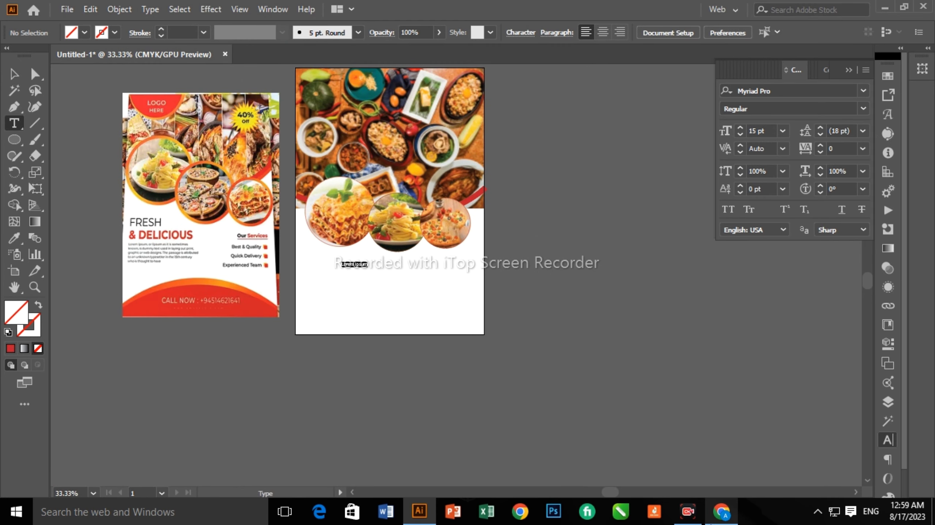
key("BackSpace")
scroll(340, 268, "up", 4)
type("fres")
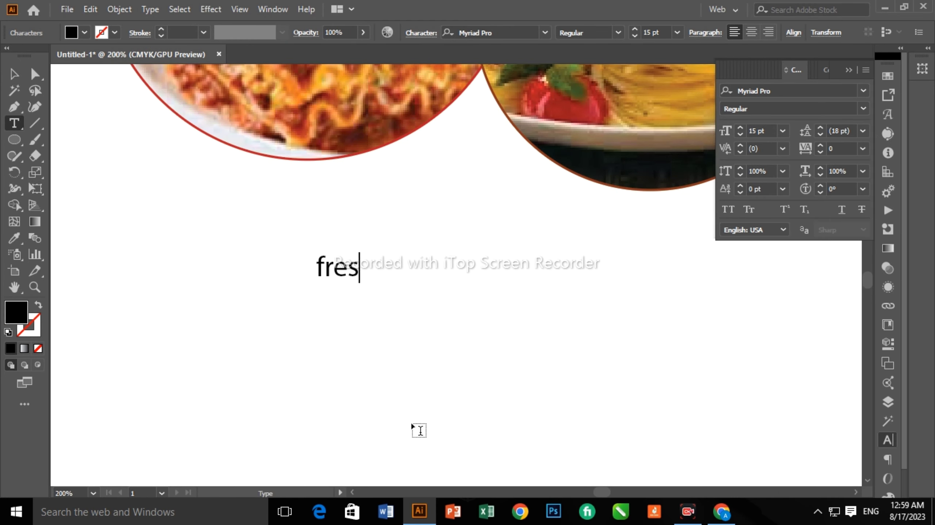
scroll(449, 338, "down", 4)
scroll(452, 346, "up", 1)
key("BackSpace")
key("BackSpace")
key("BackSpace")
key("BackSpace")
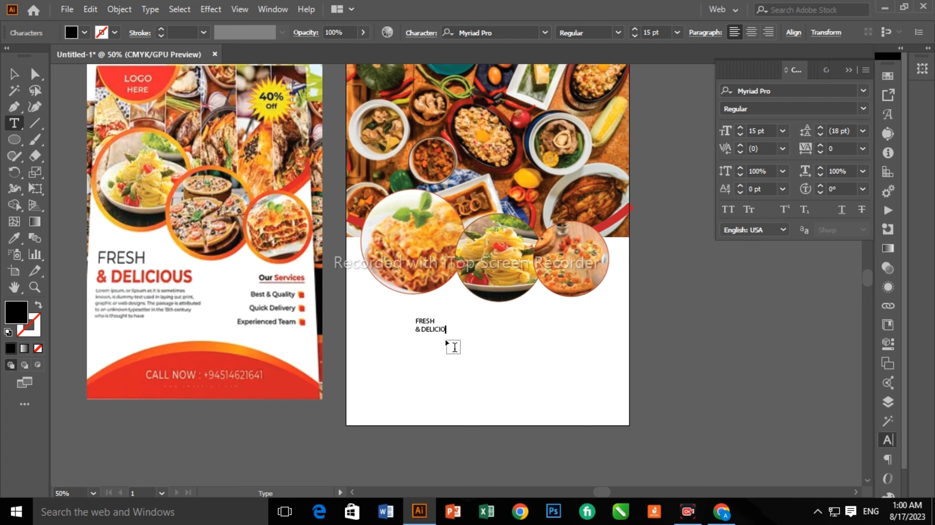
type("US")
key("Escape")
left_click(635, 29)
left_click_drag(456, 322, 477, 294)
Shift the pasta and pizza circles right and nudge the lasagna circle into place.
left_click(419, 276, "shift")
left_click(456, 274, "shift")
left_click(716, 344)
left_click(615, 224)
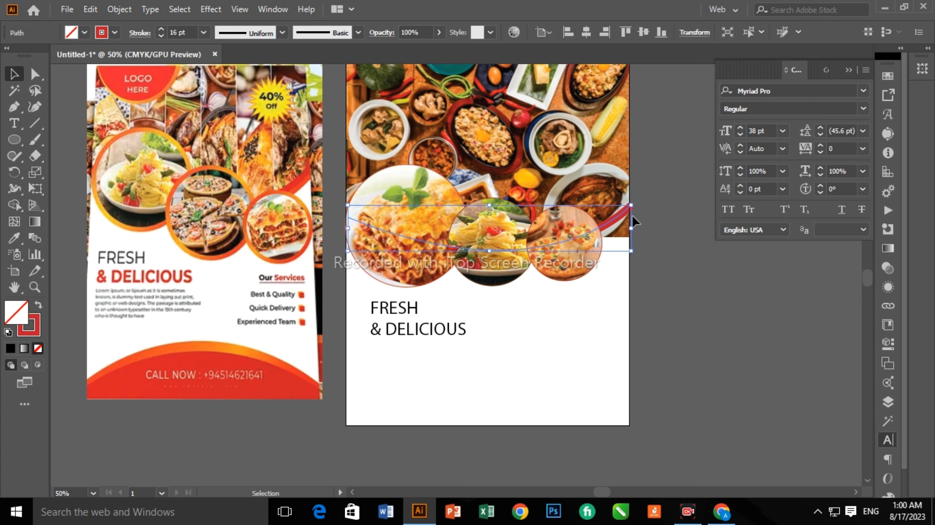
left_click_drag(537, 255, 549, 256)
left_click(515, 368)
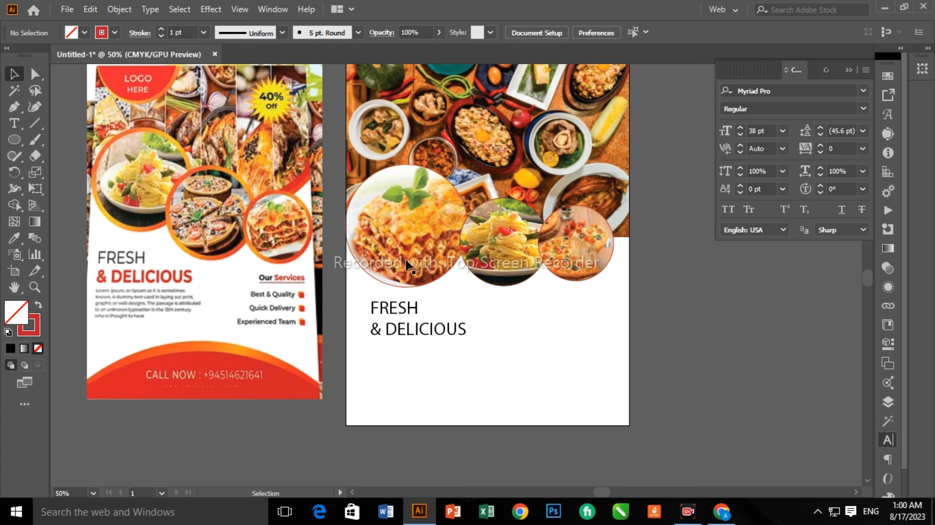
left_click(460, 283)
left_click_drag(440, 265, 437, 276)
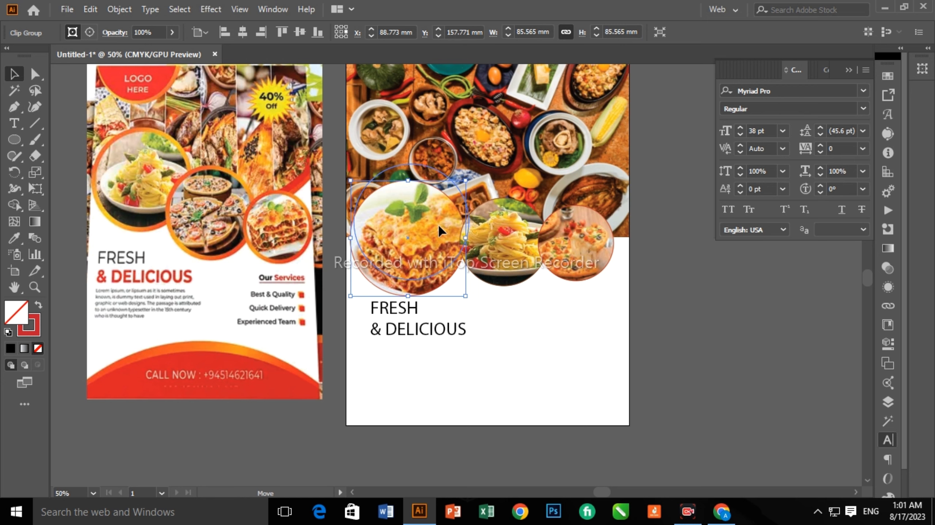
Select the FRESH & DELICIOUS headline to change its font.
left_click(405, 349)
scroll(403, 292, "down", 3)
left_click(403, 289)
left_click(545, 32)
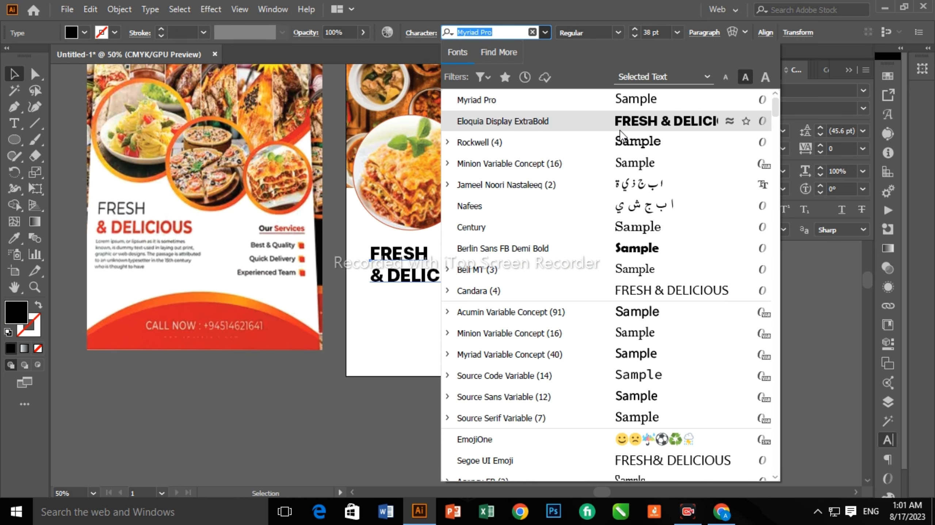
Apply Eloquia Display ExtraBold to the headline and colour '& DELICIOUS' red FF104F.
left_click(621, 127)
triple_click(456, 274)
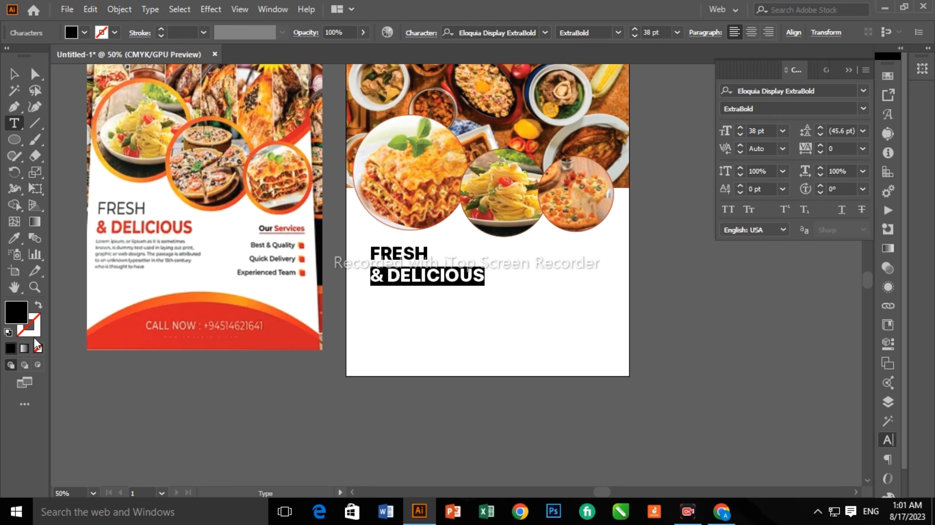
double_click(22, 321)
left_click(446, 164)
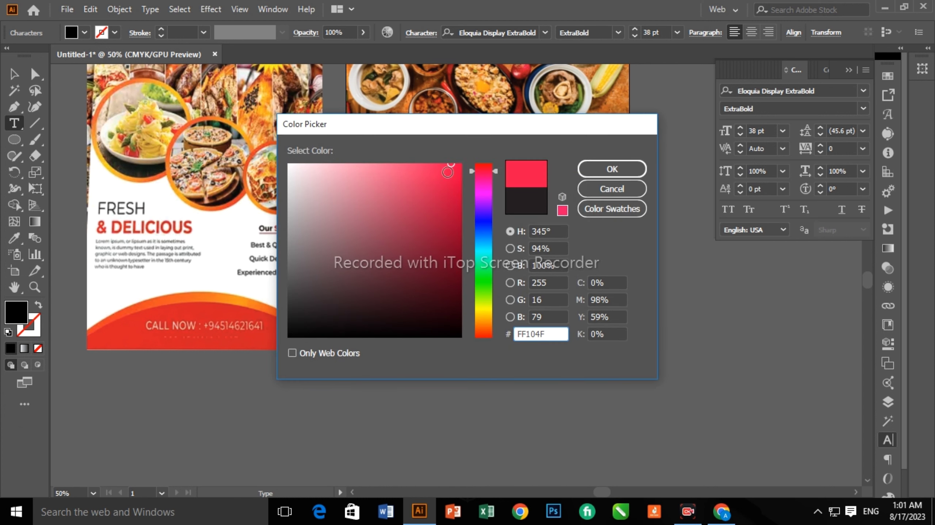
key("Return")
Enlarge the headline to 40 pt and tighten its line spacing.
left_click(15, 74)
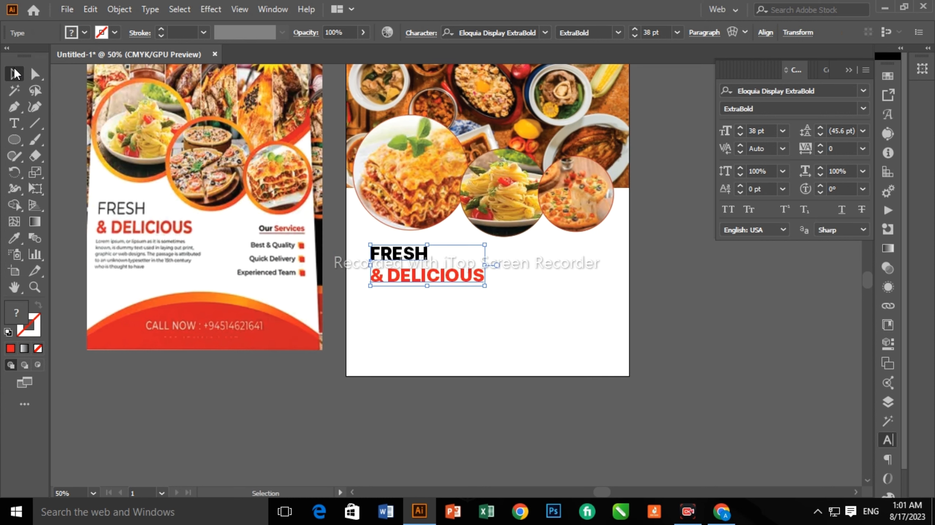
key("ctrl+shift+period")
left_click(820, 135)
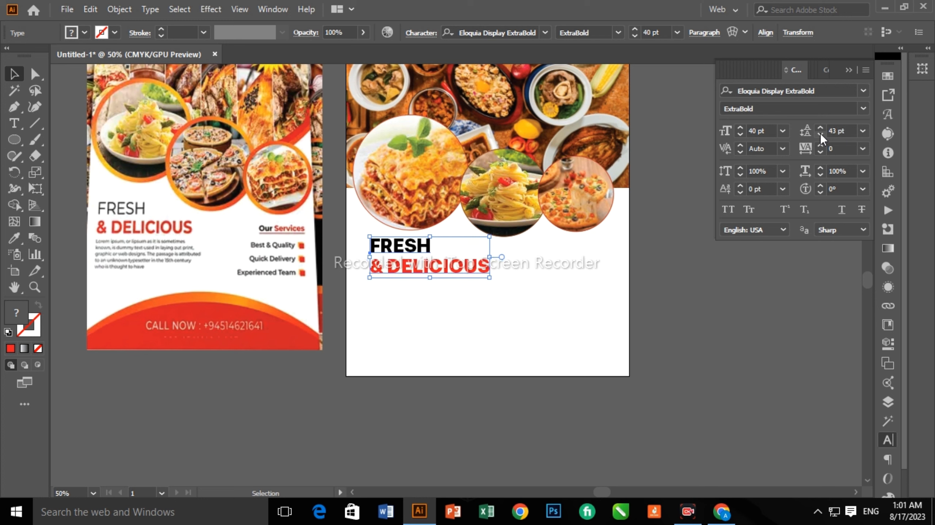
left_click(539, 427)
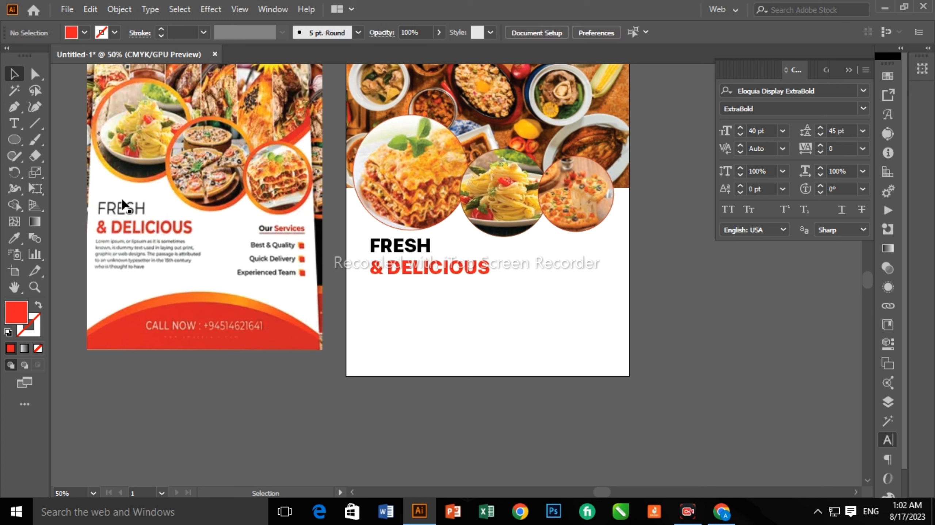
Create a placeholder text area below the headline, then discard it.
key("t")
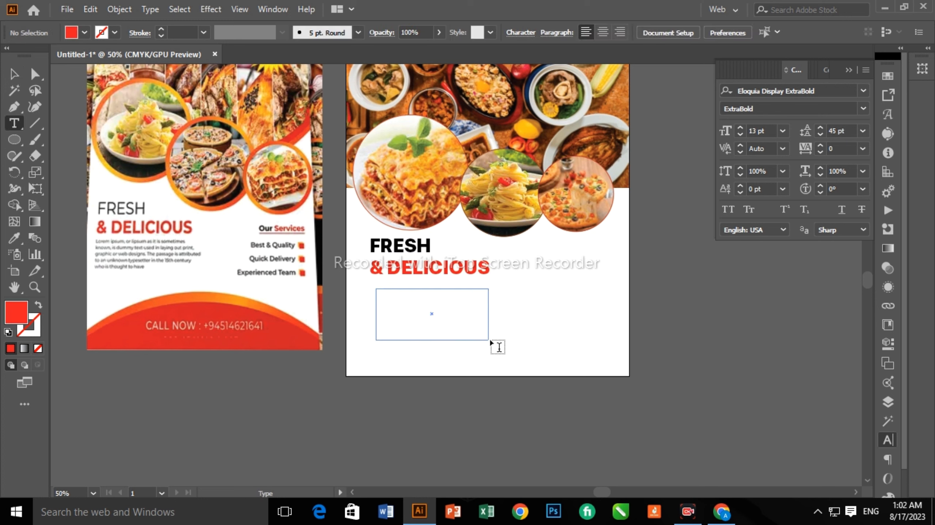
left_click_drag(490, 341, 491, 340)
type("2")
key("Return")
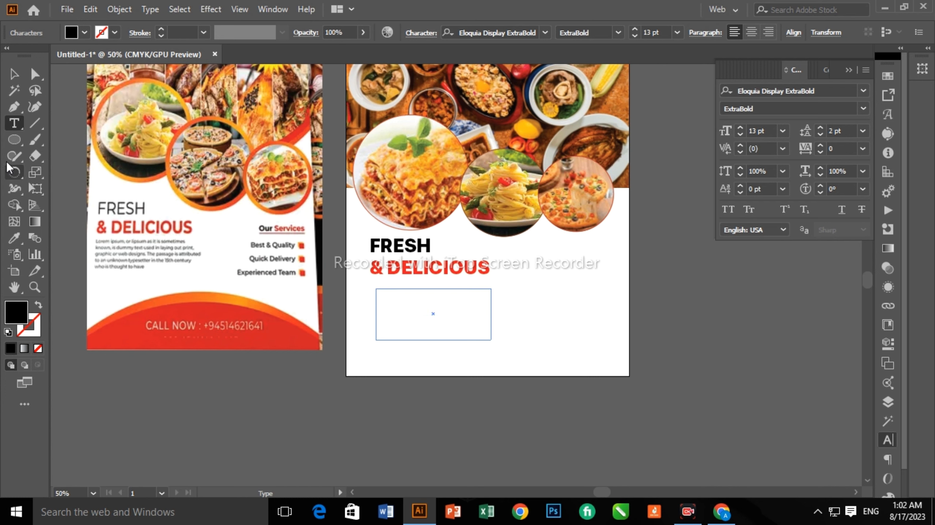
key("Escape")
Add a justified Lorem ipsum paragraph under the headline with 17 pt leading.
left_click_drag(471, 363, 486, 340)
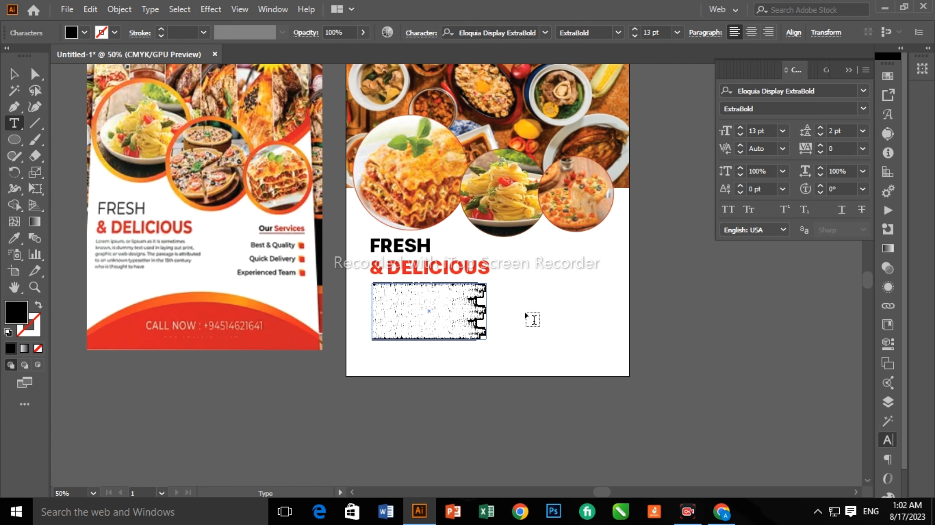
type("17")
key("Return")
key("Escape")
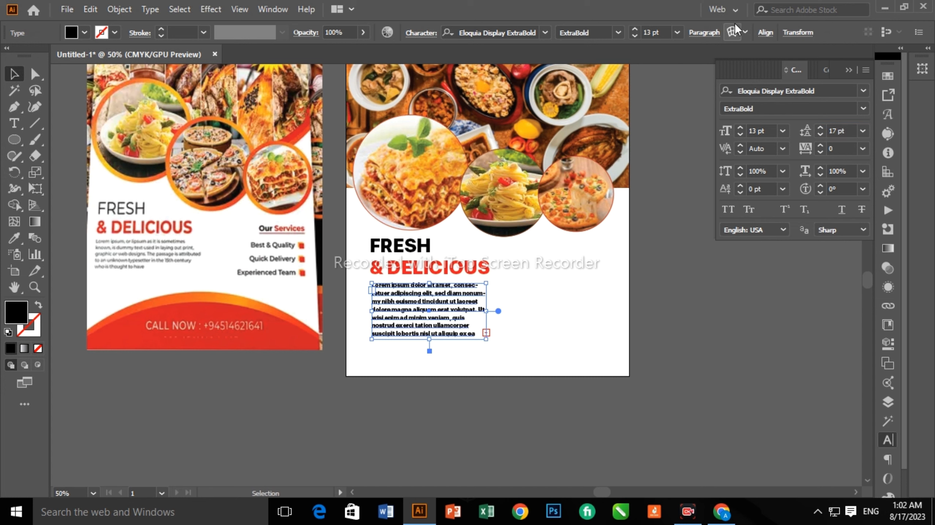
left_click(704, 33)
left_click(646, 57)
key("Escape")
Add an OUR SERVICES heading at right with the word SERVICES in red.
key("t")
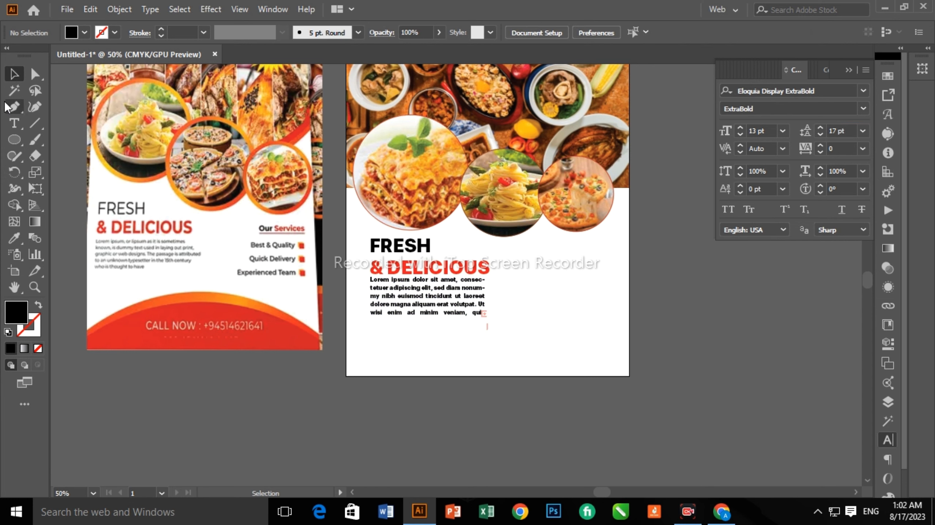
left_click(532, 252)
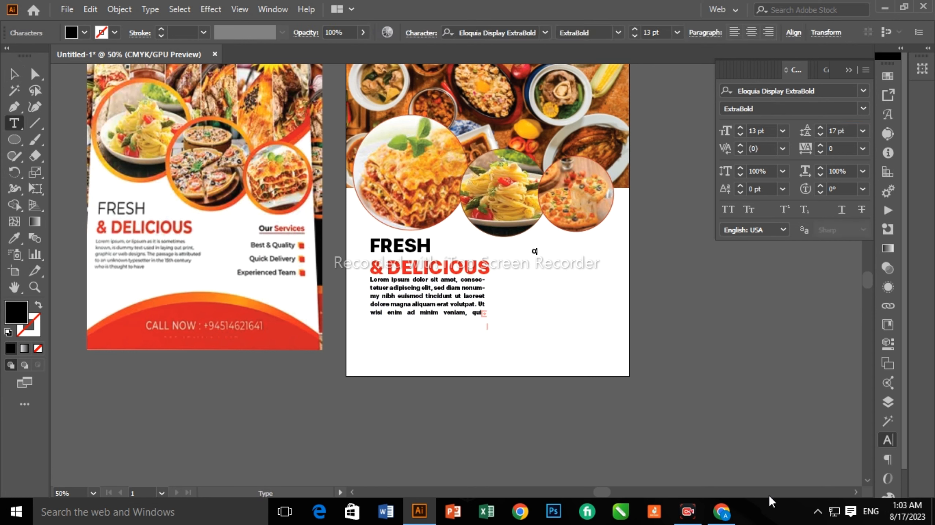
key("Escape")
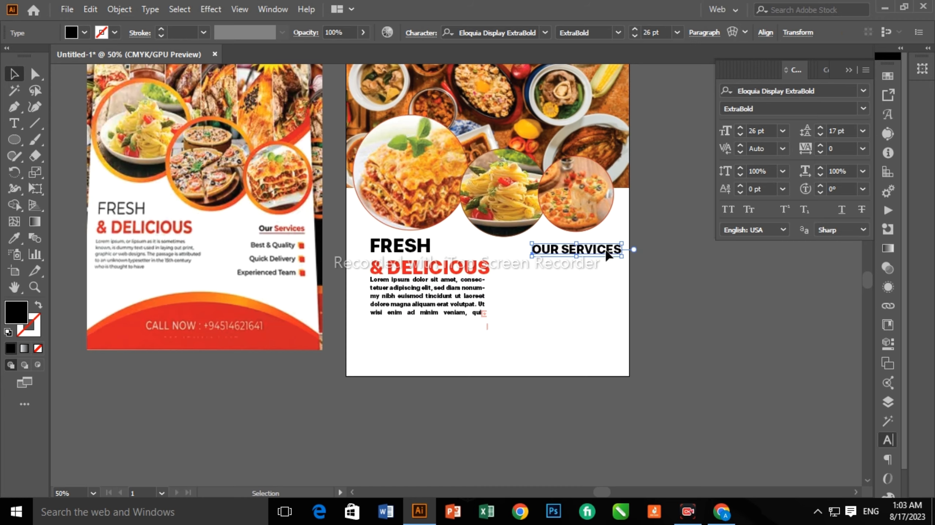
left_click_drag(606, 254, 596, 249)
double_click(559, 246)
double_click(16, 312)
left_click(610, 167)
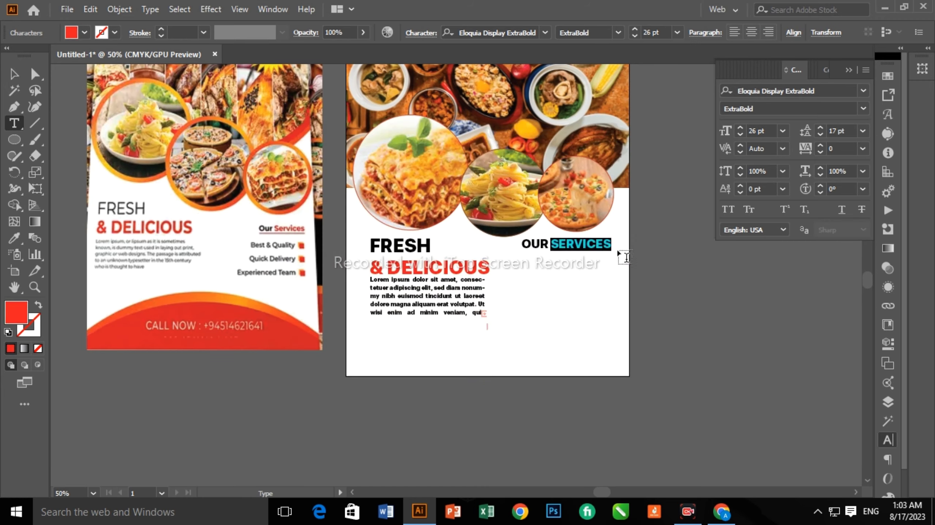
key("Escape")
Start a new text line under OUR SERVICES for the services list.
left_click(487, 330)
scroll(539, 265, "up", 5)
scroll(564, 245, "down", 5)
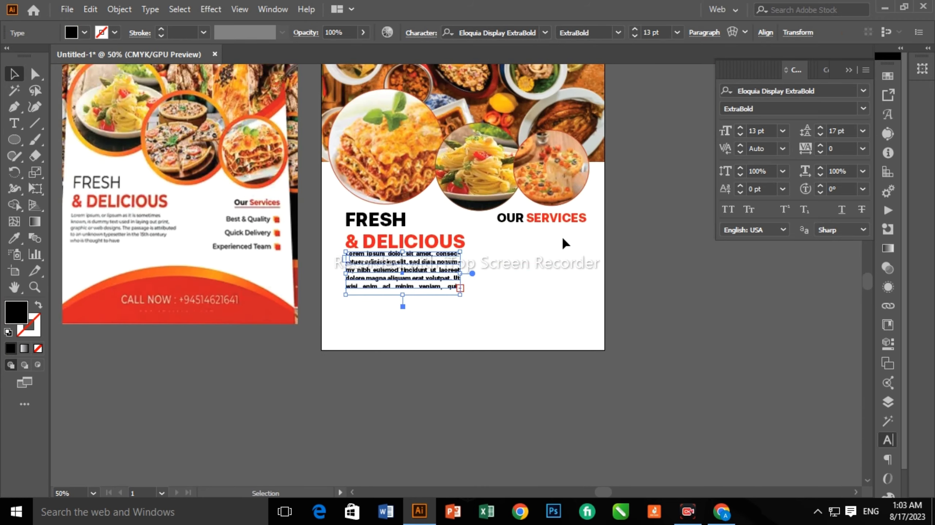
scroll(564, 245, "up", 1)
key("t")
left_click(486, 243)
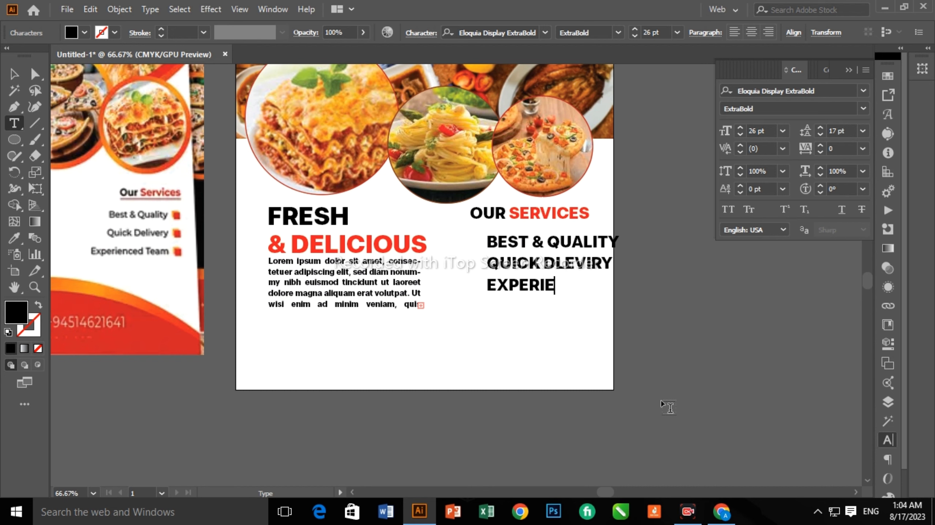
Finish the services lines, right-align them and move the list under OUR SERVICES.
type("AM")
key("Escape")
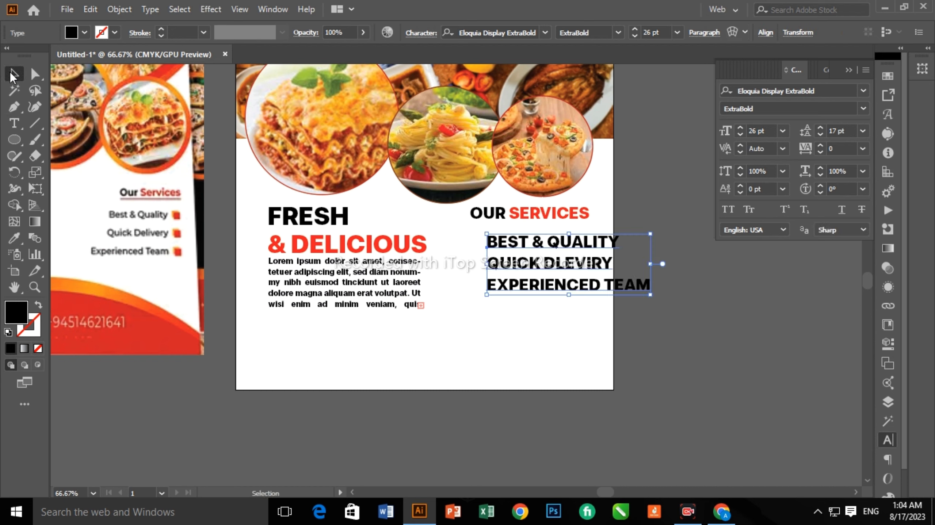
left_click(704, 32)
left_click(684, 56)
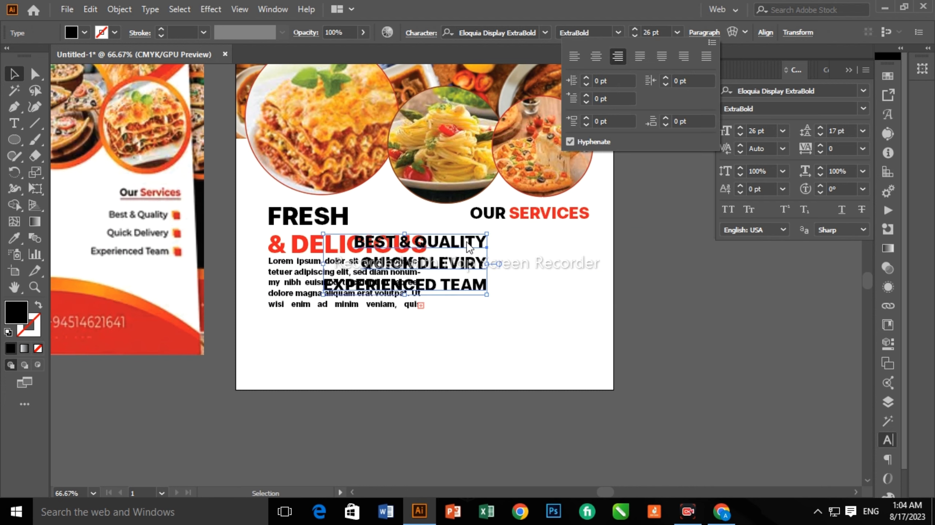
left_click_drag(463, 291, 561, 279)
Set the services list to 18 pt Century with 15 pt leading.
left_click(634, 30)
left_click(635, 30)
left_click(635, 30)
left_click(634, 30)
left_click(635, 36)
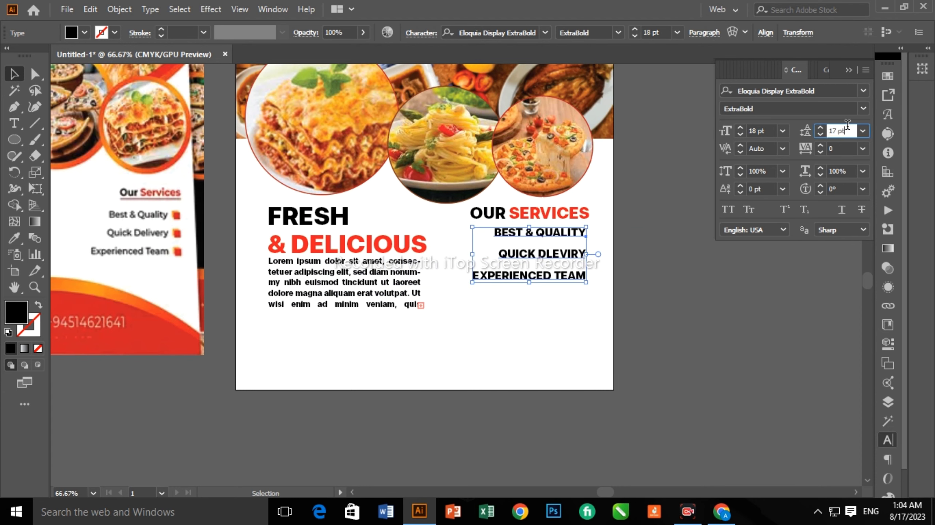
key("Down")
key("Down")
left_click(664, 286)
left_click_drag(574, 261, 574, 261)
left_click(544, 32)
left_click(609, 232)
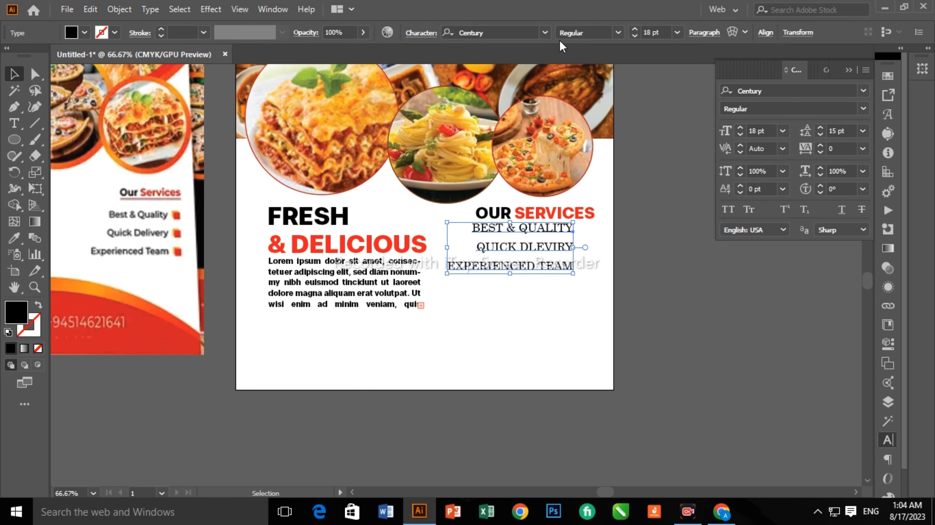
left_click(545, 32)
Draw a small rounded-rectangle bullet beside BEST & QUALITY, filled with the SERVICES red.
scroll(515, 294, "down", 5)
key("Escape")
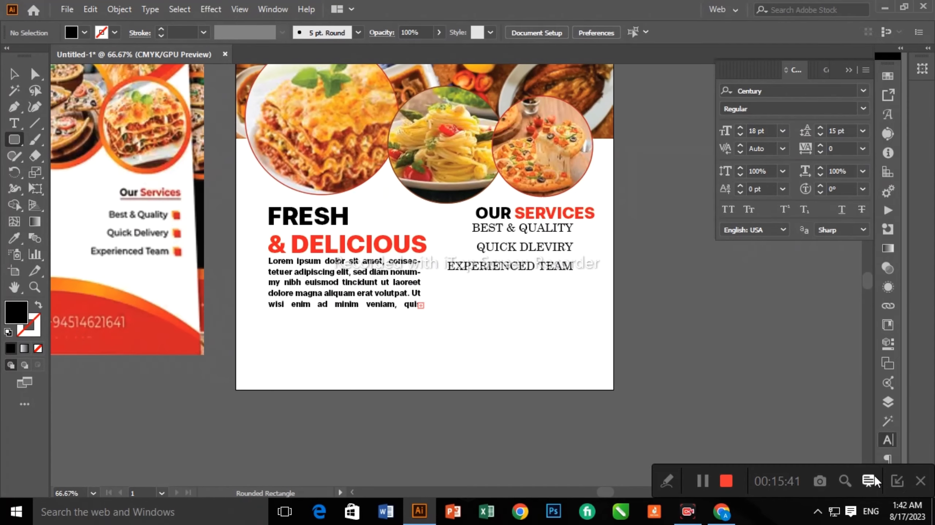
scroll(594, 247, "up", 5)
key("v")
left_click_drag(606, 276, 539, 242)
key("i")
left_click(344, 157)
key("v")
Place copies of the red bullet beside QUICK DLEVIRY and EXPERIENCED TEAM.
scroll(535, 240, "down", 3)
left_click_drag(533, 146, 532, 268)
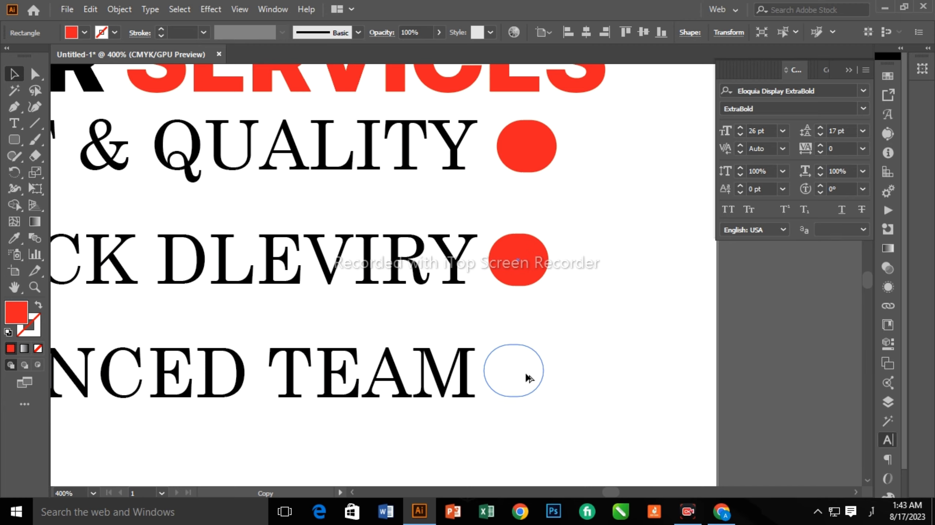
left_click_drag(529, 379, 526, 373)
scroll(533, 317, "down", 5)
scroll(456, 361, "up", 3)
left_click(456, 361)
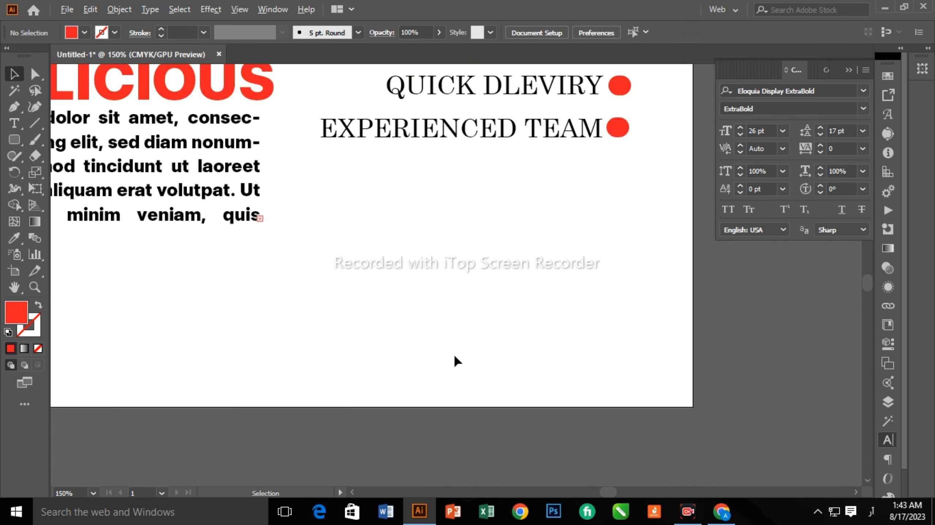
scroll(458, 368, "down", 3)
Sketch a first curved red path along the artboard bottom, then delete it.
scroll(256, 394, "up", 12)
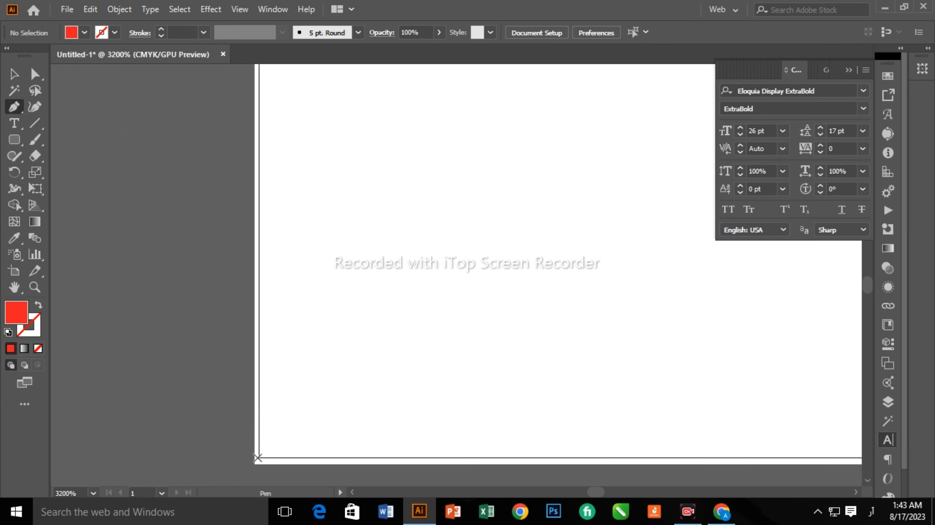
scroll(260, 462, "up", 5)
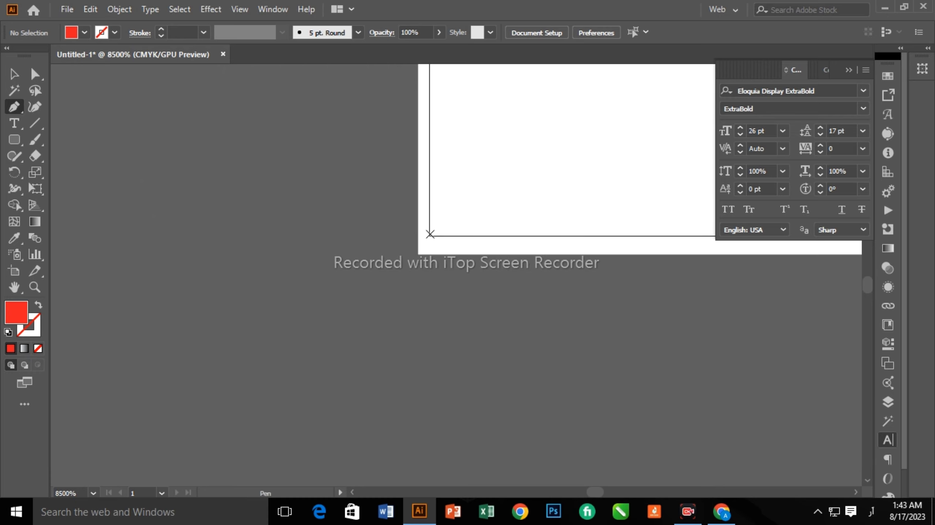
left_click(430, 235)
scroll(626, 235, "down", 12)
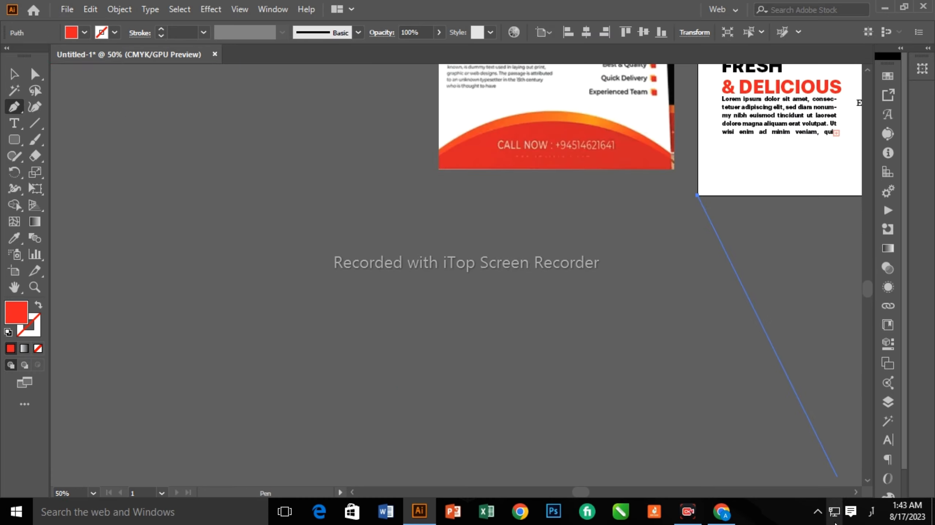
left_click(856, 492)
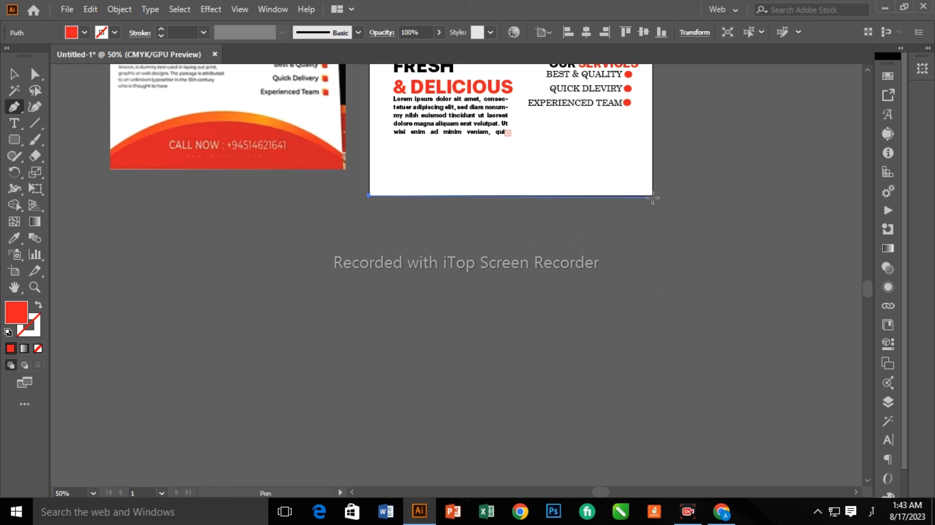
scroll(651, 194, "up", 5)
left_click_drag(674, 215, 630, 415)
scroll(670, 309, "up", 3)
scroll(629, 415, "down", 5)
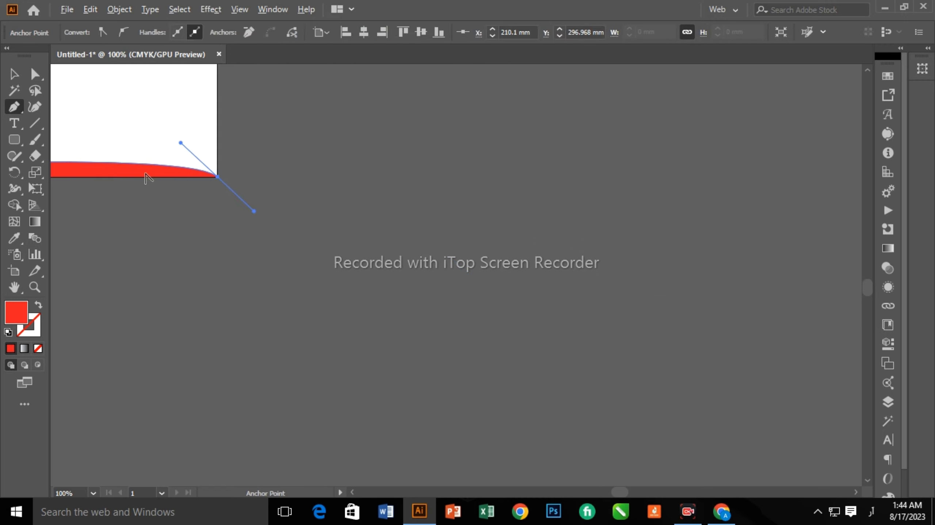
left_click(352, 492)
key("Delete")
scroll(171, 142, "down", 5)
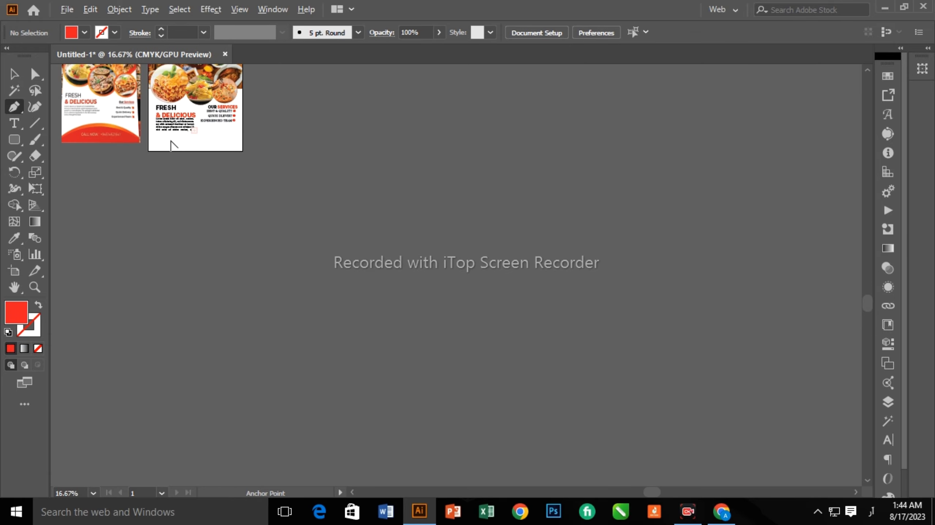
scroll(61, 125, "up", 4)
Draw the red footer across the bottom and smooth it into an arch with the Curvature tool.
left_click(215, 275)
mouse_move(602, 205)
left_mouse_down()
mouse_move(631, 234)
mouse_move(730, 261)
mouse_move(586, 244)
left_mouse_up()
left_click(35, 107)
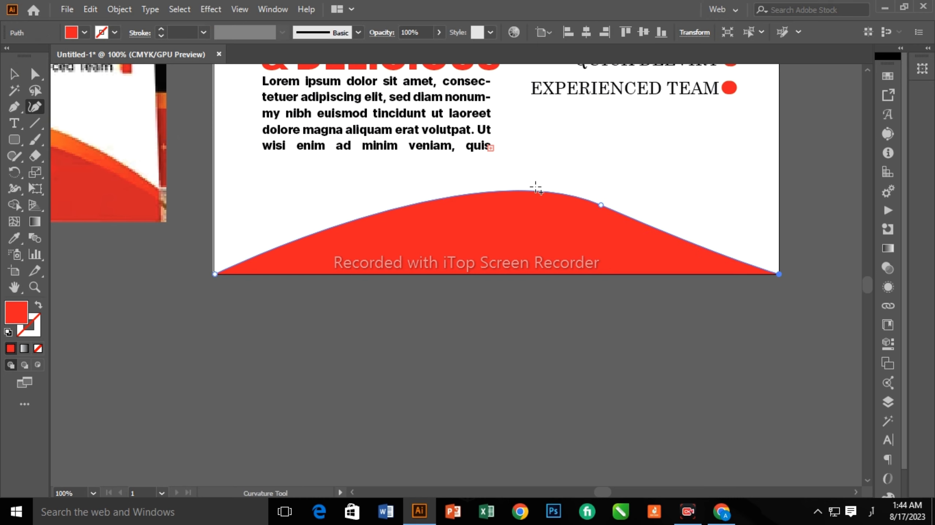
left_click_drag(461, 202, 443, 200)
key("v")
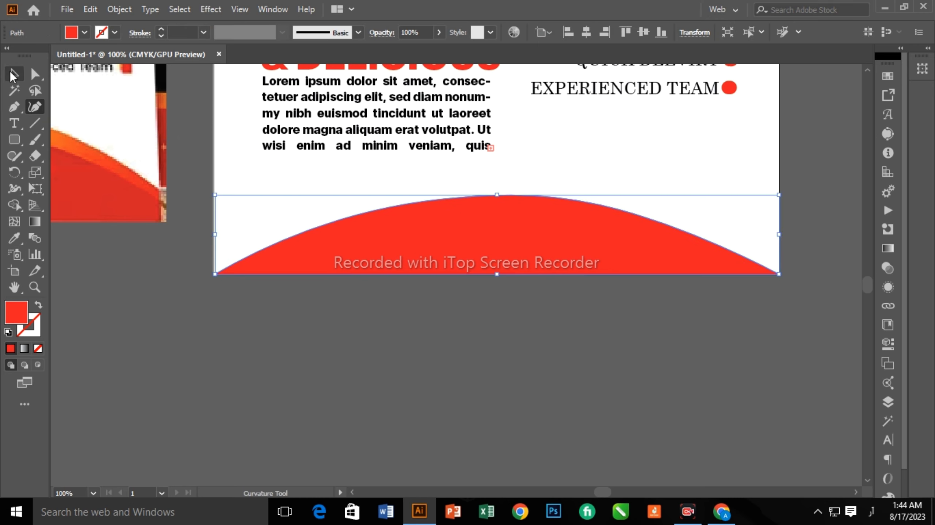
left_click_drag(520, 221, 478, 265)
key("ctrl+z")
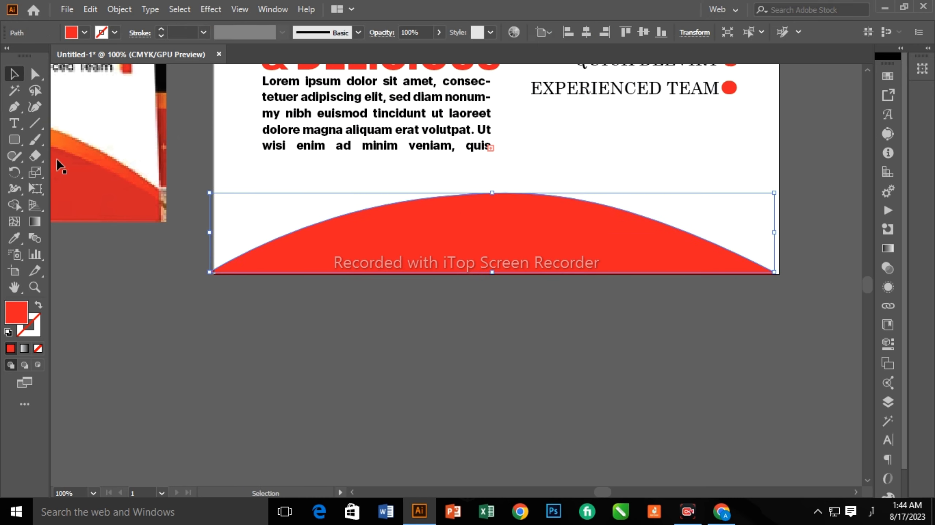
Add a black copy of the footer behind the red one, stretched upward to edge it.
scroll(493, 247, "up", 3)
key("ctrl+z")
key("ctrl+shift+z")
key("ctrl+z")
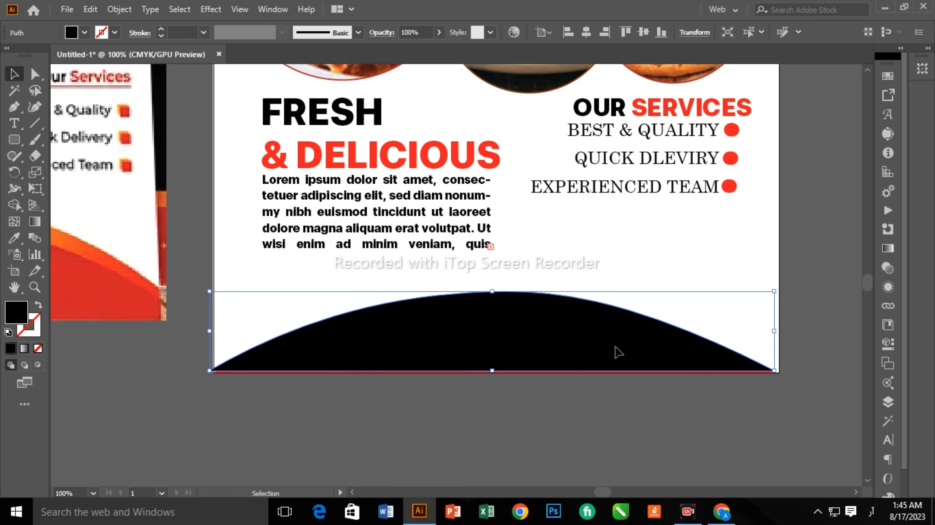
key("ctrl+z")
left_click(620, 370)
key("ctrl+shift+bracketright")
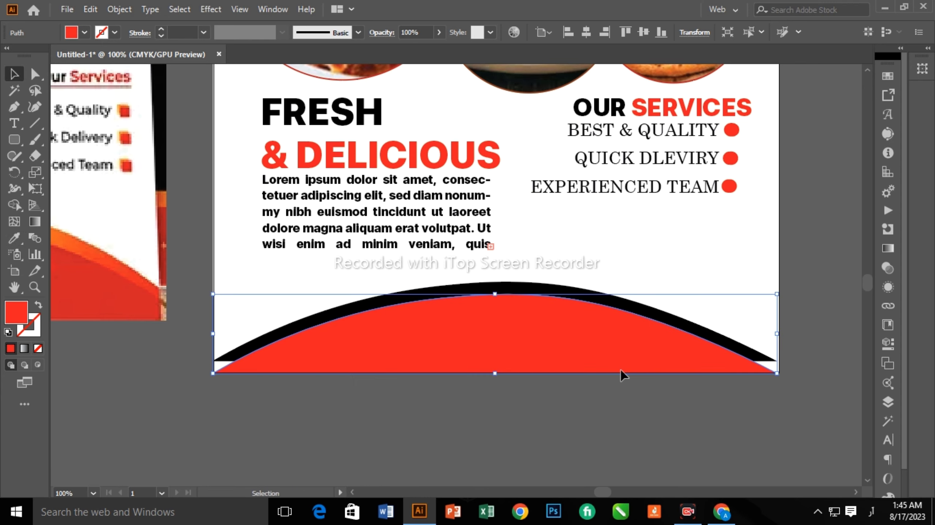
left_click(556, 292)
key("shift+Down")
key("shift+Down")
key("shift+Down")
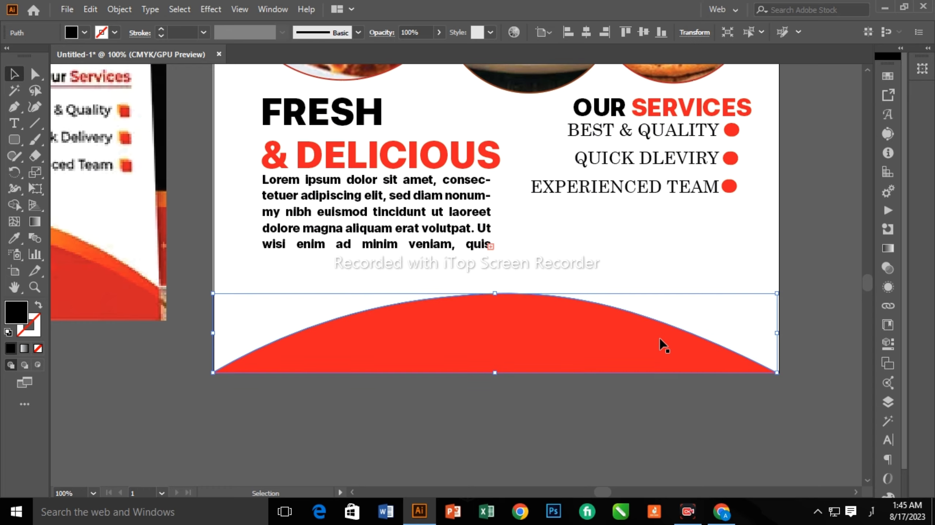
left_click_drag(499, 299, 495, 262)
key("ctrl+shift+a")
key("ctrl+plus")
key("ctrl+plus")
key("ctrl+plus")
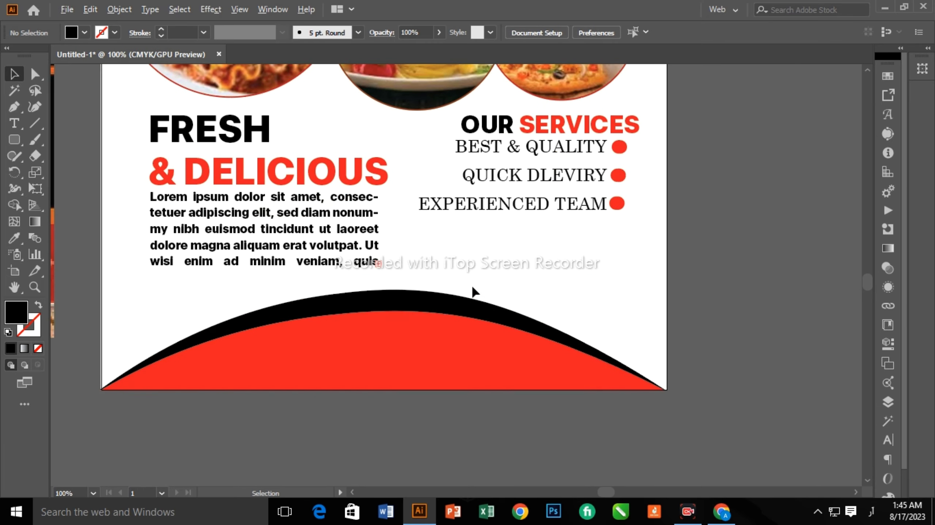
Type 'CALL NOW ::' and a phone number in the footer, 34 pt, centred and white.
key("t")
left_click(301, 372)
key("BackSpace")
type("CALL N")
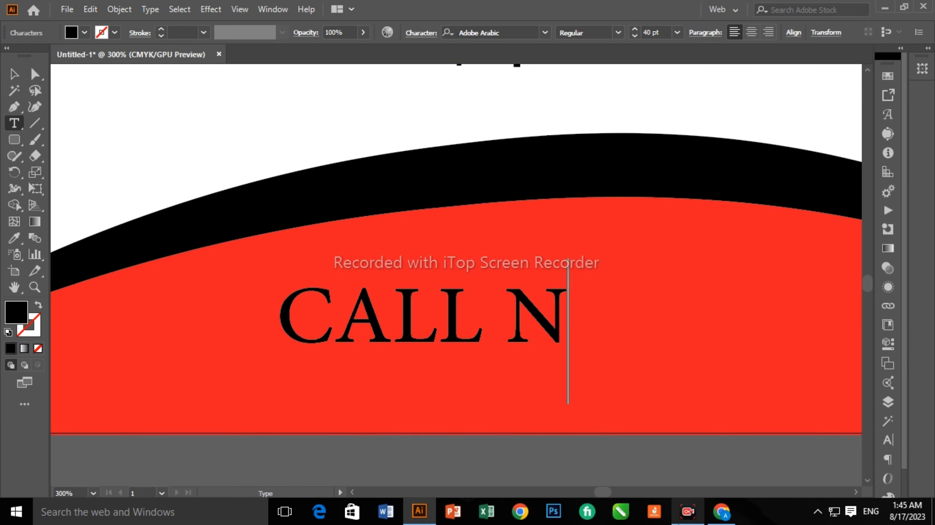
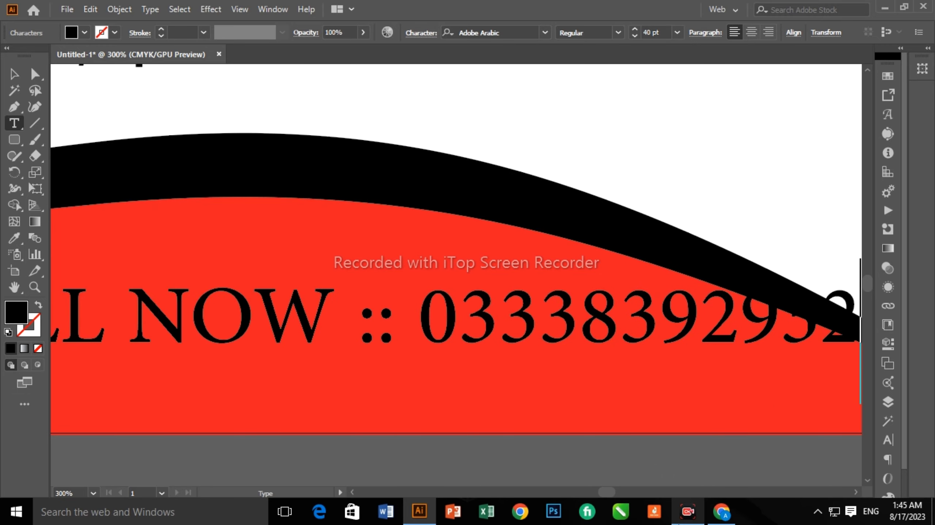
key("ctrl+minus")
key("ctrl+minus")
key("ctrl+minus")
key("Escape")
key("ctrl+shift+comma")
key("ctrl+shift+comma")
key("ctrl+shift+comma")
left_click_drag(453, 377, 443, 384)
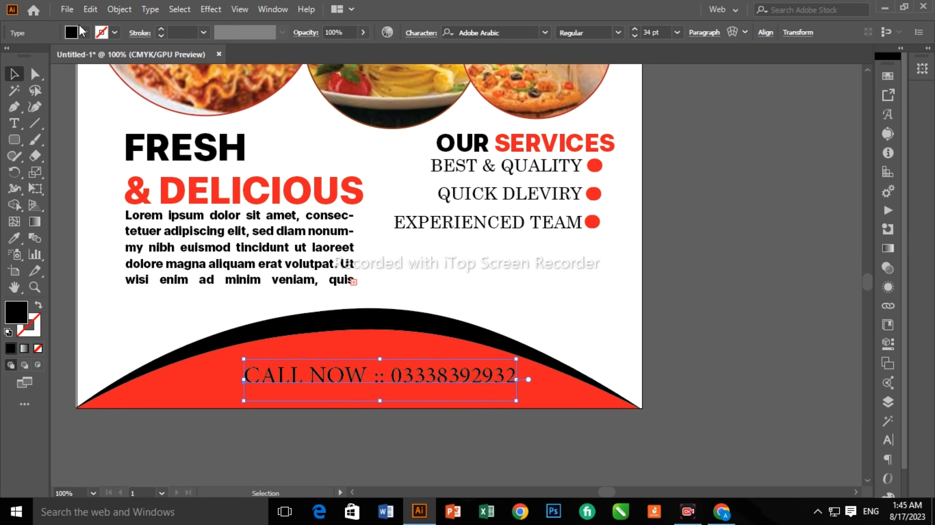
left_click(84, 33)
left_click(22, 61)
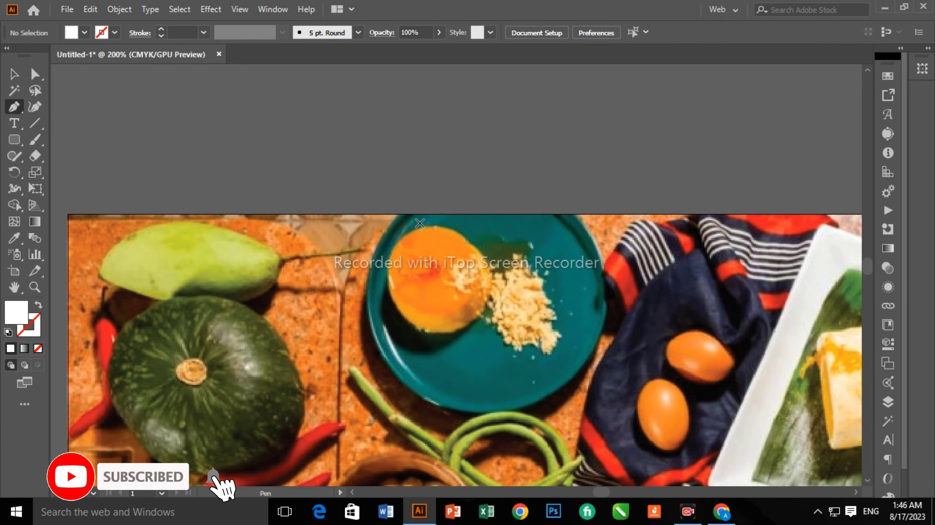
Draw a half-circle badge hanging from the header's top edge with the Curvature tool, redrawing it once.
key("shift+grave")
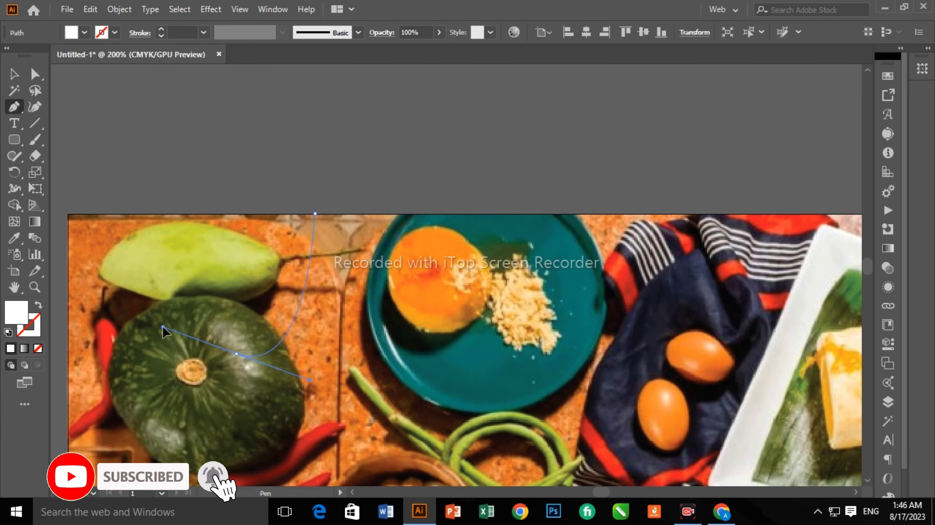
left_click(315, 213)
left_click(261, 356)
left_click(236, 353)
left_click(137, 213)
left_click(265, 337)
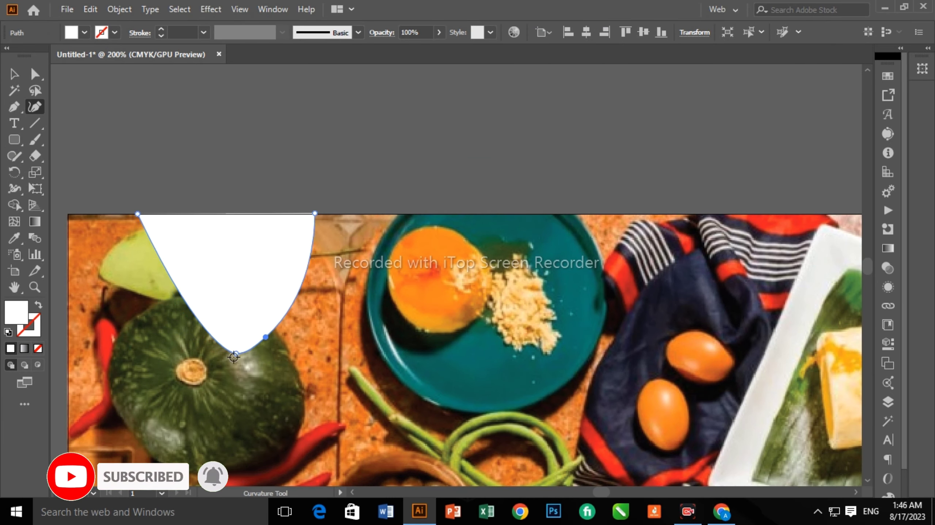
key("ctrl+z")
key("ctrl+z")
key("ctrl+z")
key("ctrl+z")
key("ctrl+z")
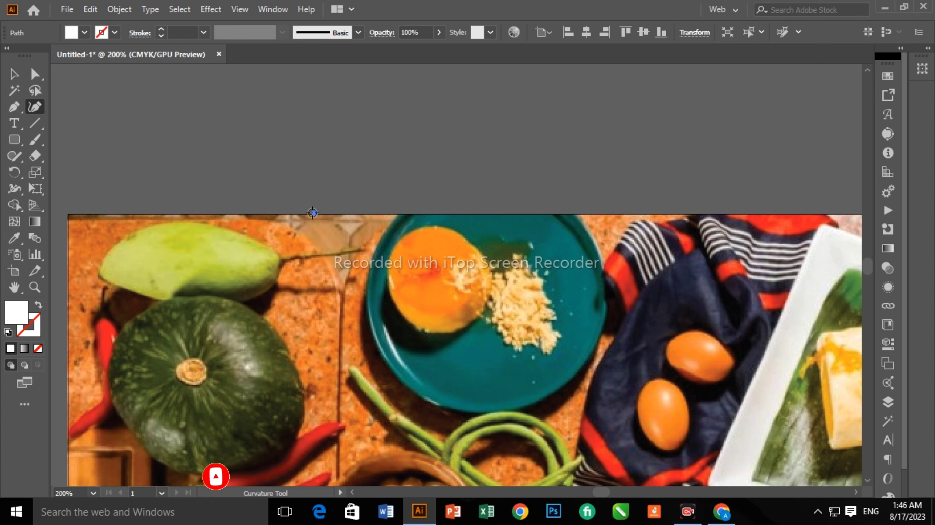
key("ctrl+z")
left_click(289, 213)
left_click(190, 325)
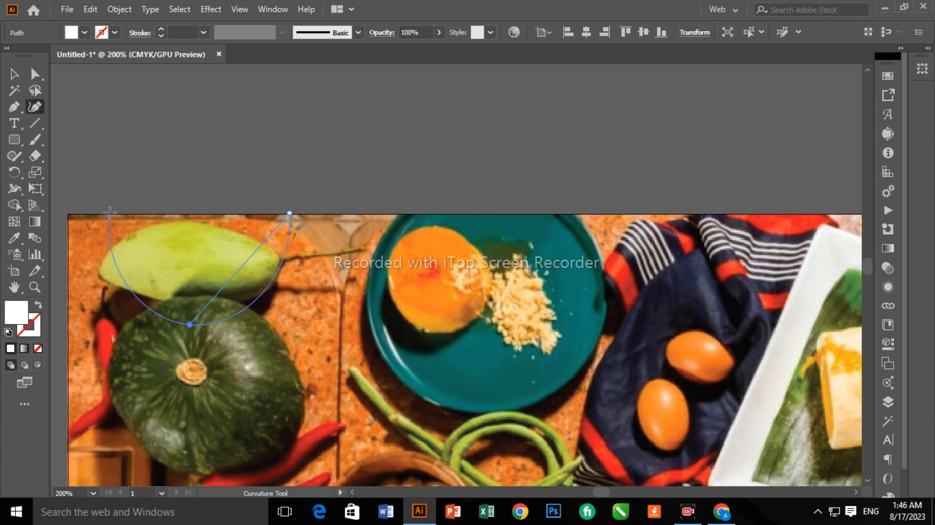
left_click(128, 213)
Enlarge and position the white badge, and place a black-filled copy behind it as a rim.
key("v")
left_click_drag(215, 265, 218, 276)
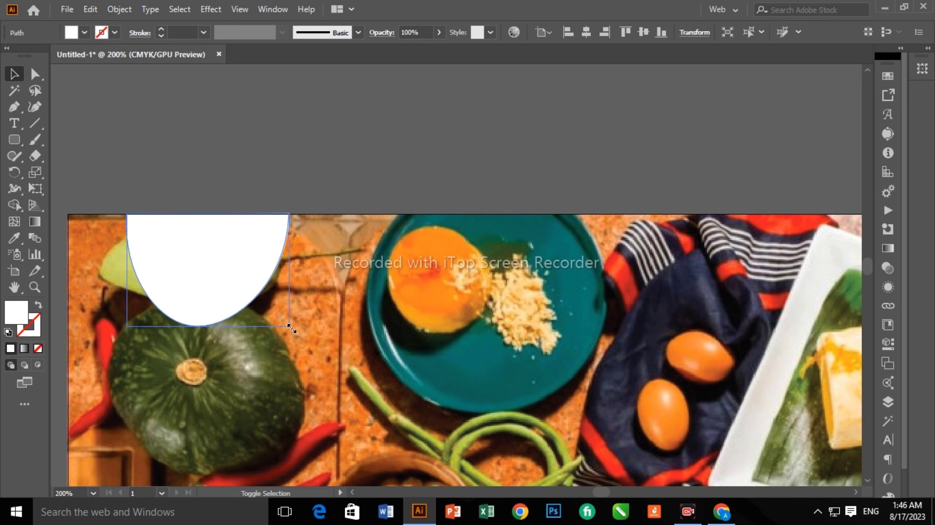
left_click_drag(292, 328, 298, 334)
key("ctrl+minus")
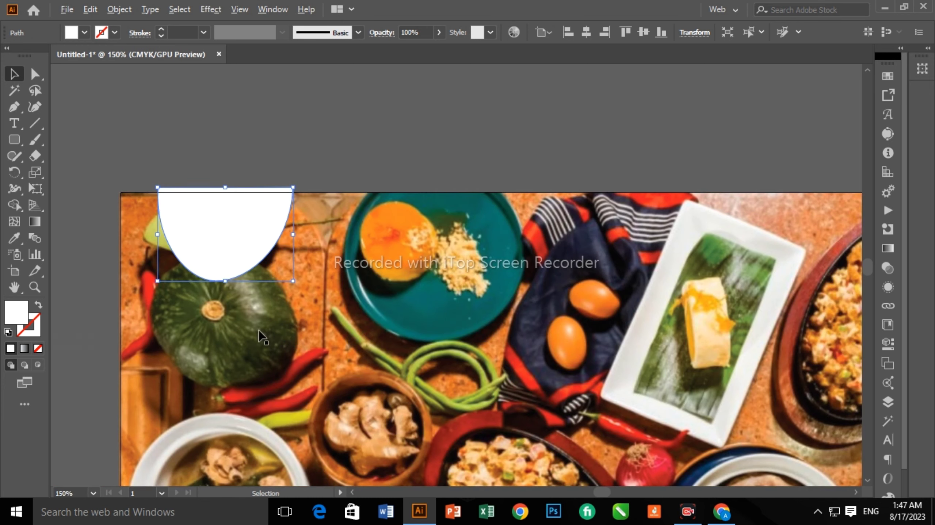
left_click(83, 33)
left_click(29, 55)
right_click(199, 239)
mouse_move(239, 428)
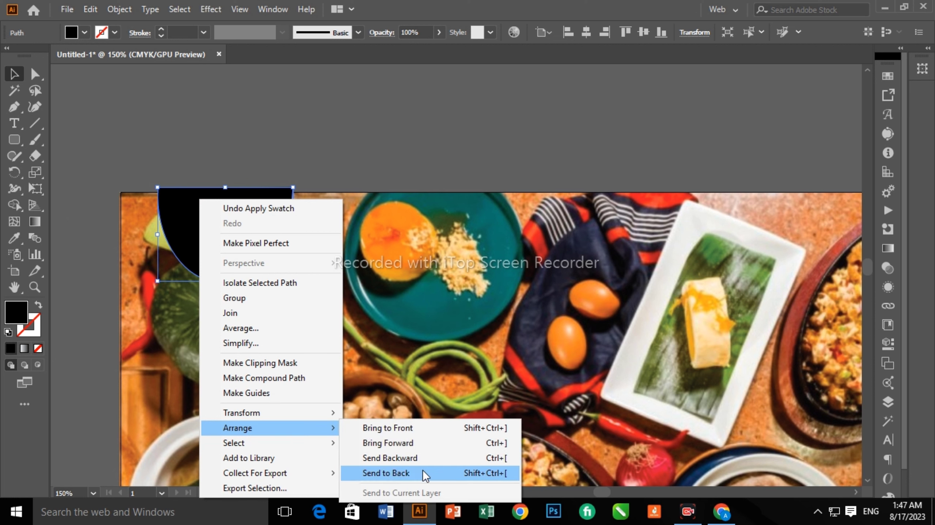
left_click(416, 457)
left_click(415, 250)
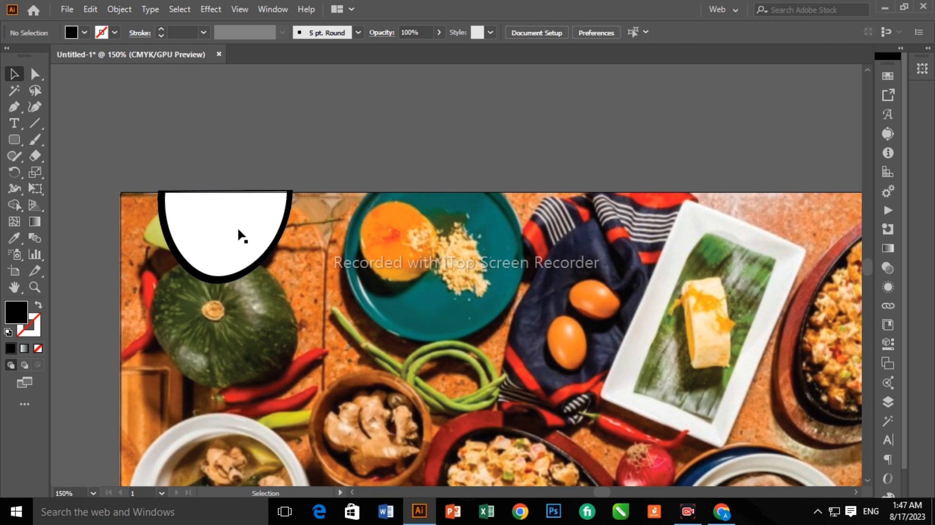
Add 'LOGO HERE' at 17 pt inside the badge, broken onto two lines.
left_click(359, 125)
type("LOGO HERE")
key("Escape")
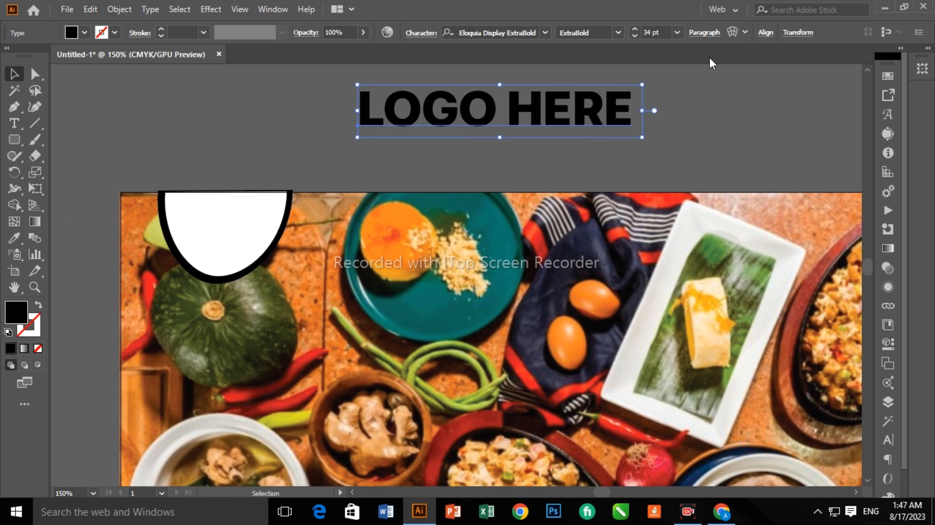
double_click(651, 33)
type("17")
left_click_drag(429, 110, 236, 214)
left_click(236, 208)
key("Return")
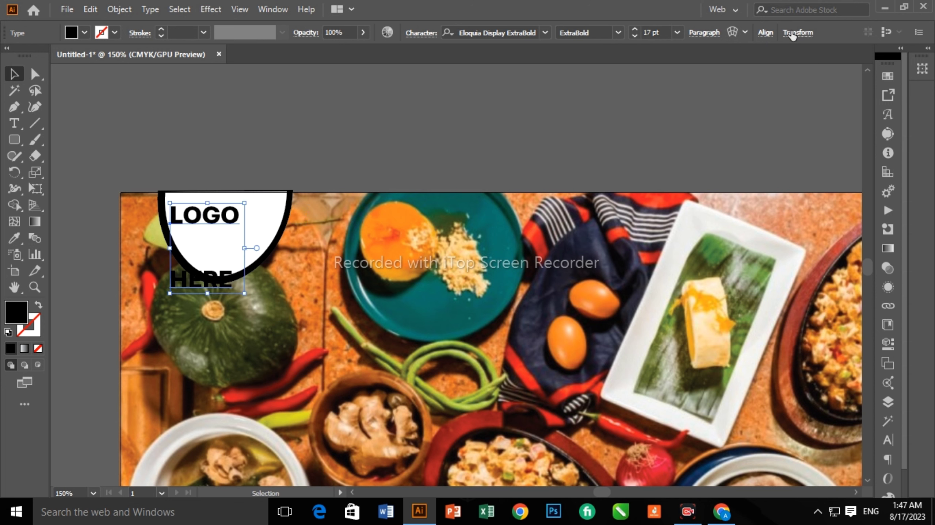
Centre the LOGO HERE text within the badge and colour it red.
key("ctrl+t")
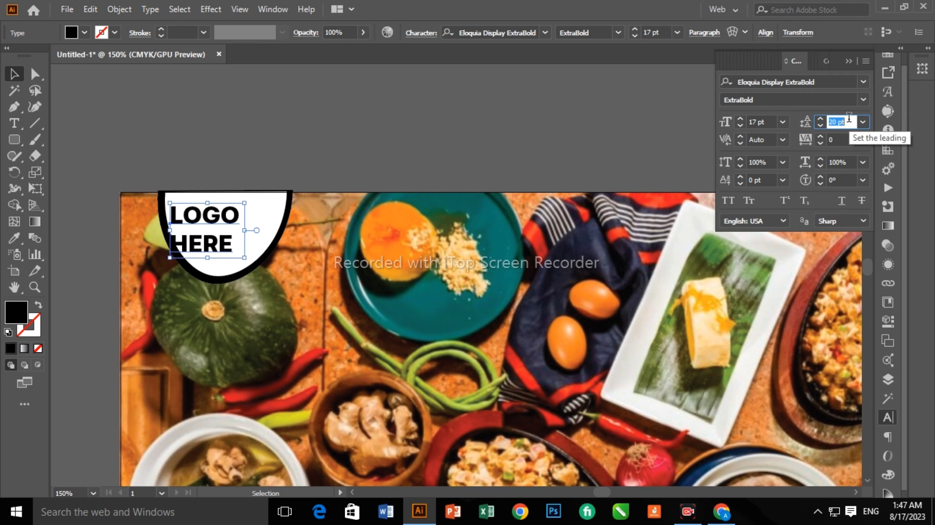
left_click_drag(206, 230, 225, 226)
left_click(85, 33)
left_click(41, 47)
left_click(279, 152)
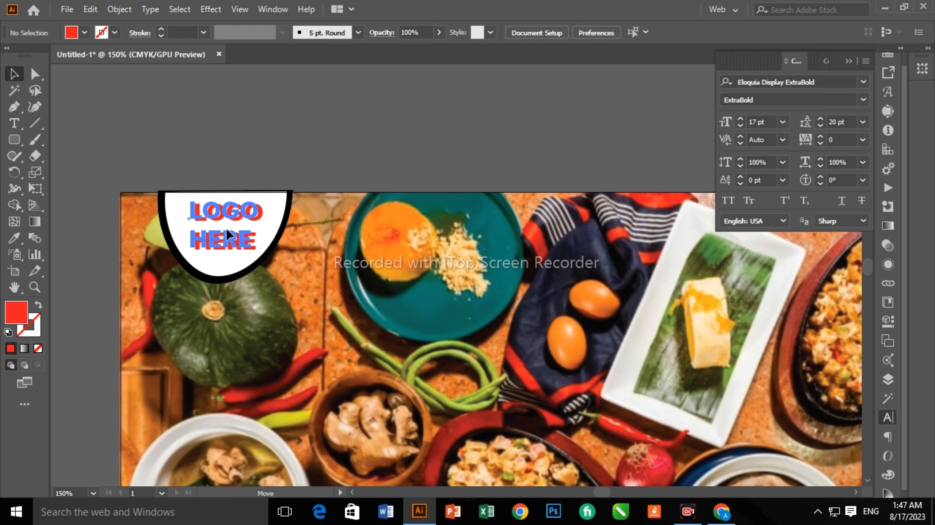
scroll(470, 361, "down", 5)
scroll(470, 361, "up", 3)
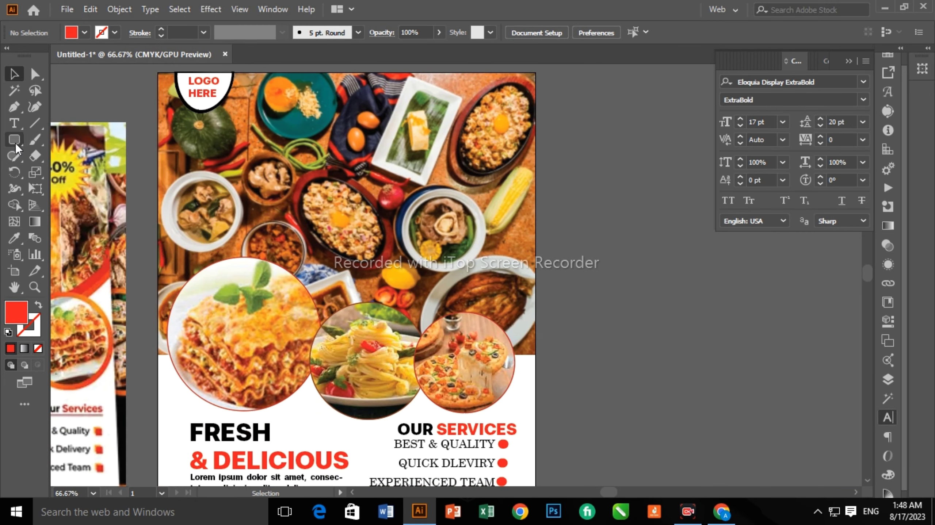
left_click_drag(16, 146, 72, 205)
left_click(18, 141)
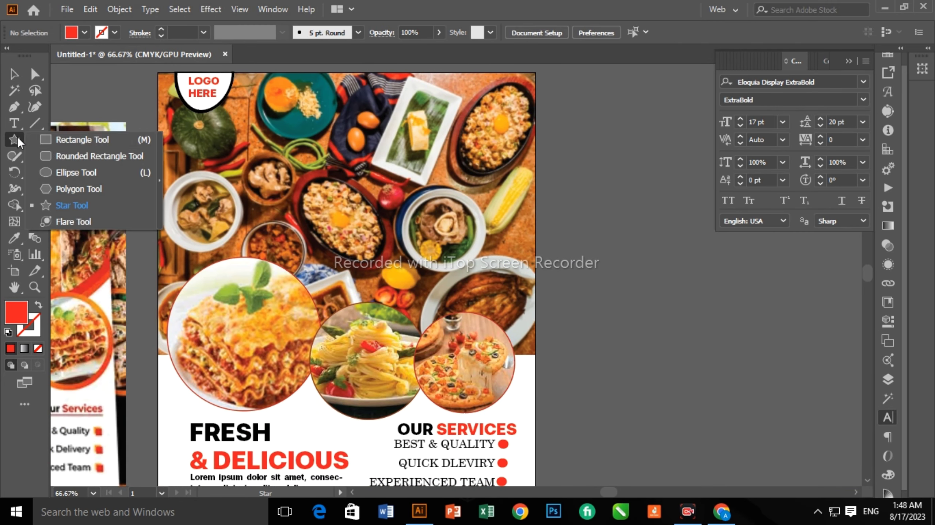
key("m")
left_click_drag(411, 174, 485, 101)
key("v")
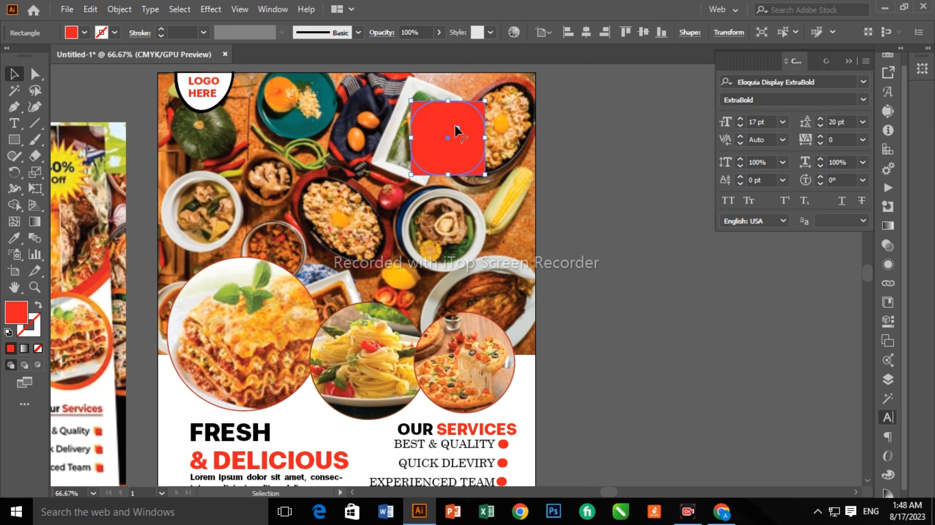
left_click_drag(456, 130, 458, 132)
scroll(458, 132, "down", 1)
scroll(582, 109, "up", 3)
scroll(412, 208, "down", 3)
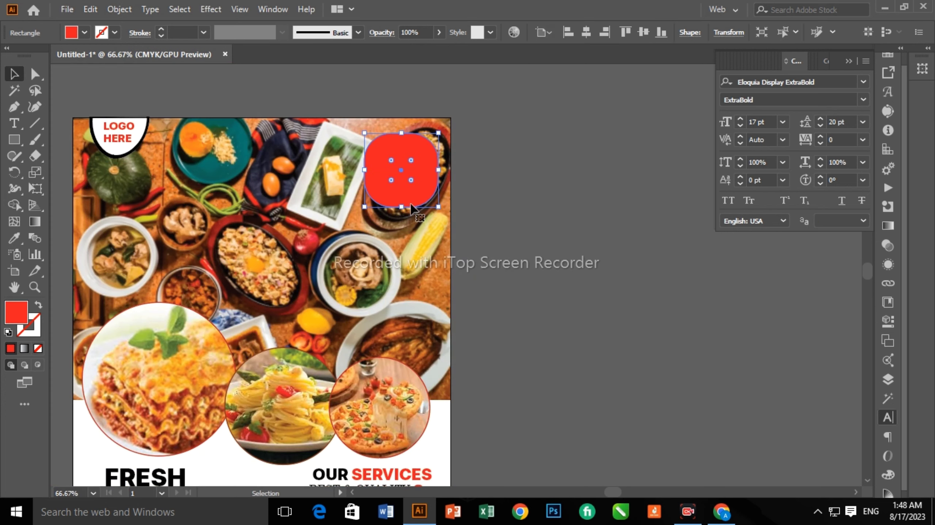
key("ctrl+z")
scroll(202, 306, "down", 4)
key("ctrl+z")
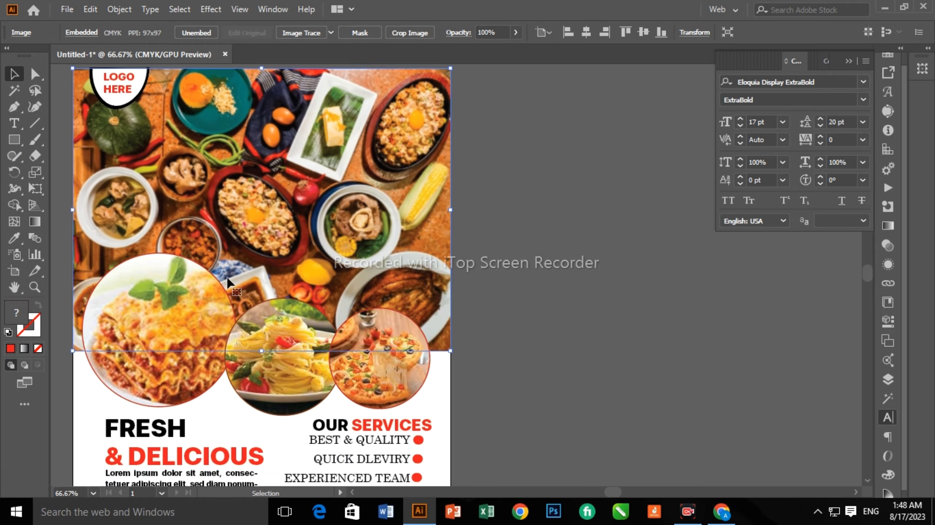